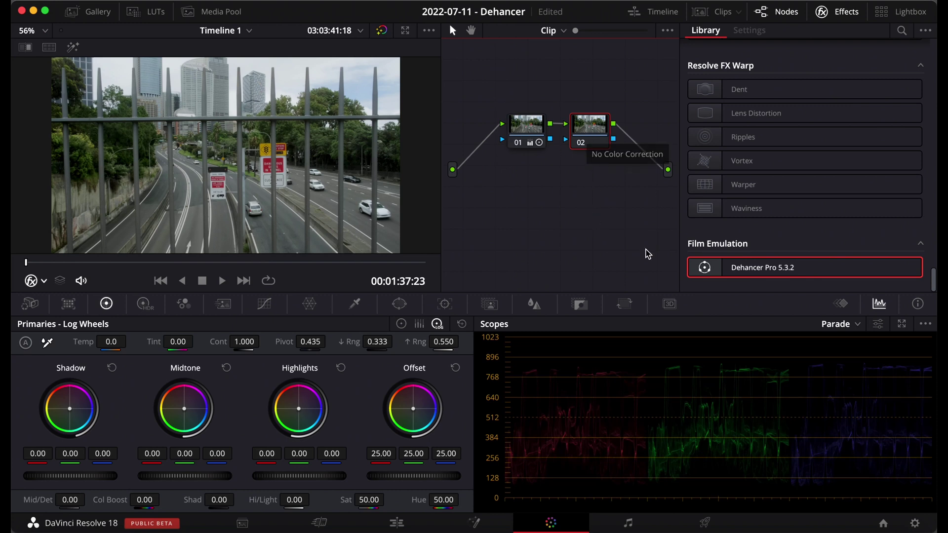
# - Drop Dehancer Pro 5.3.2 onto the city clip's node 02 and bring its Input settings into view
pyautogui.click(744, 270)
pyautogui.moveTo(745, 271); pyautogui.dragTo(593, 133)
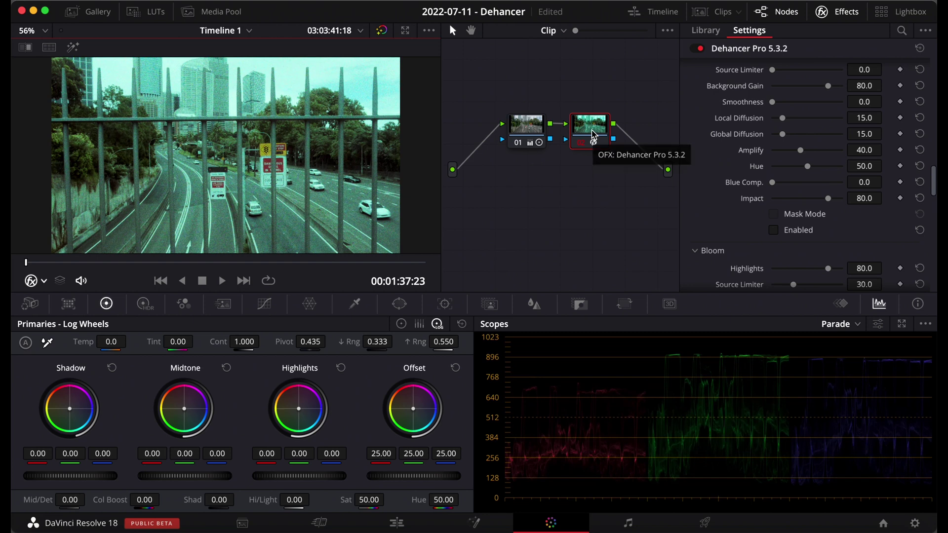
pyautogui.scroll(5, 711, 141)
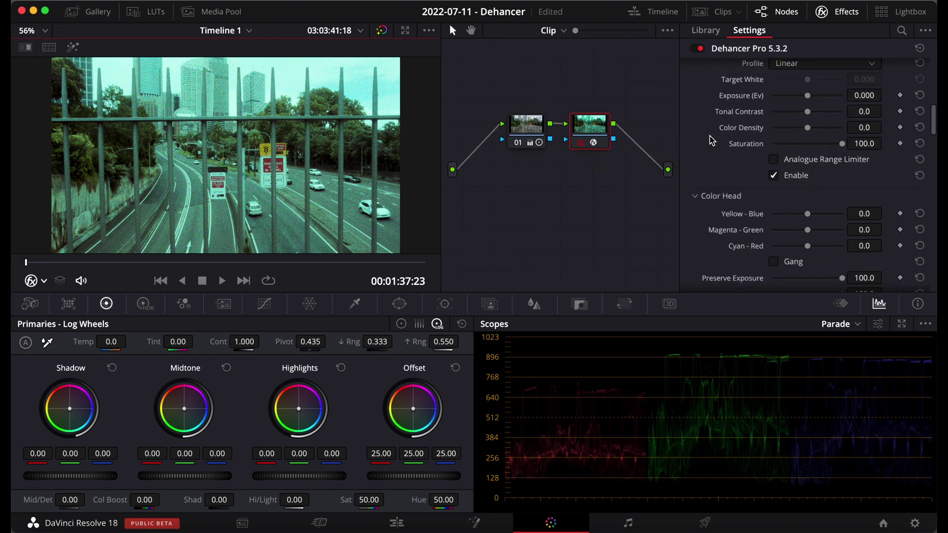
pyautogui.scroll(4, 712, 141)
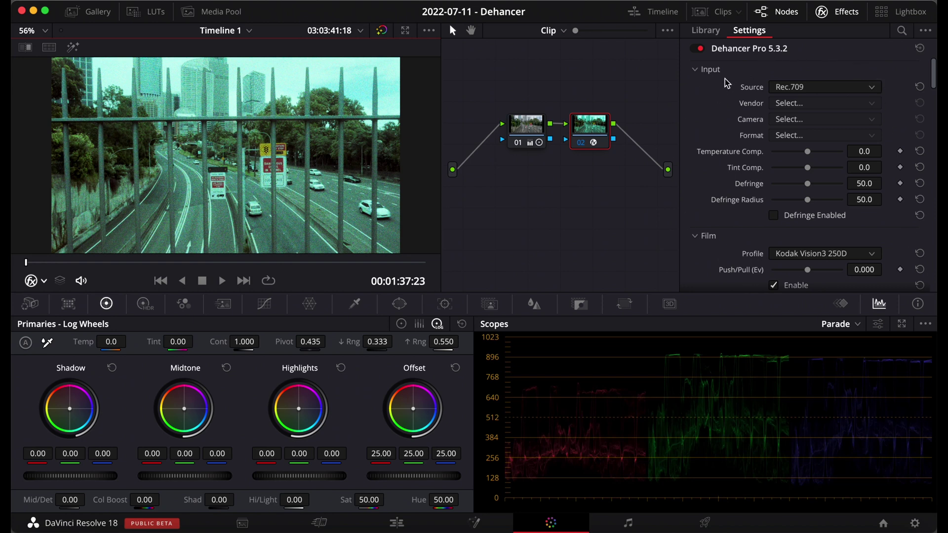
# - Set Dehancer's Input Source to DVR WG/Intermediate
pyautogui.click(872, 88)
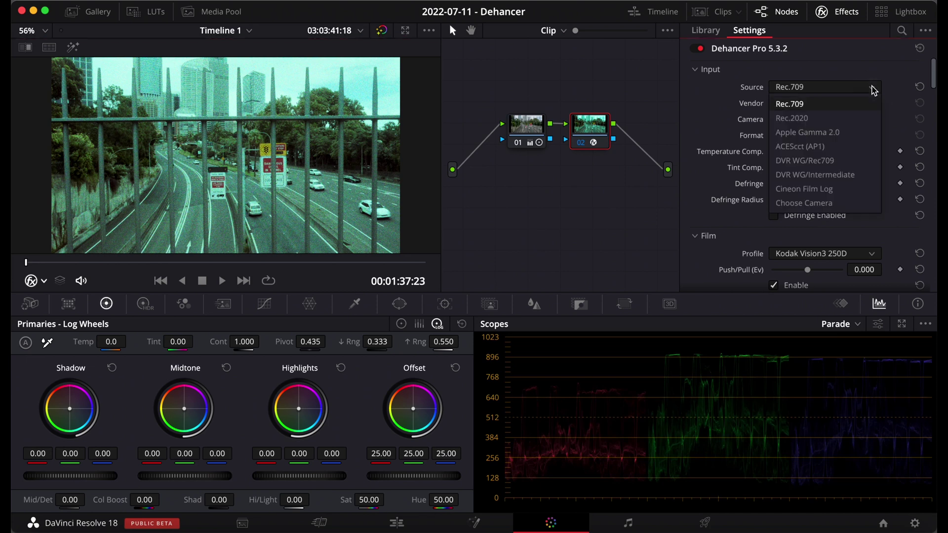
pyautogui.click(852, 176)
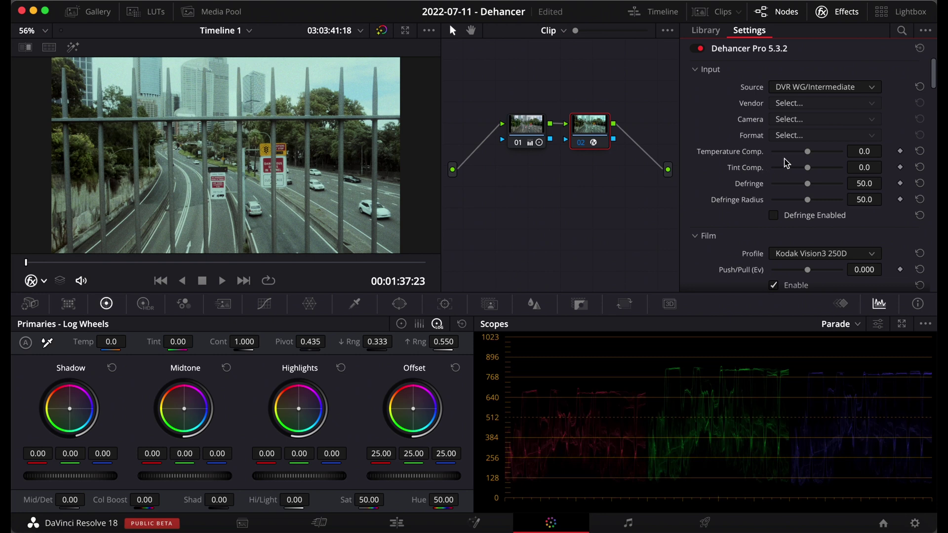
pyautogui.moveTo(773, 152); pyautogui.dragTo(809, 161)
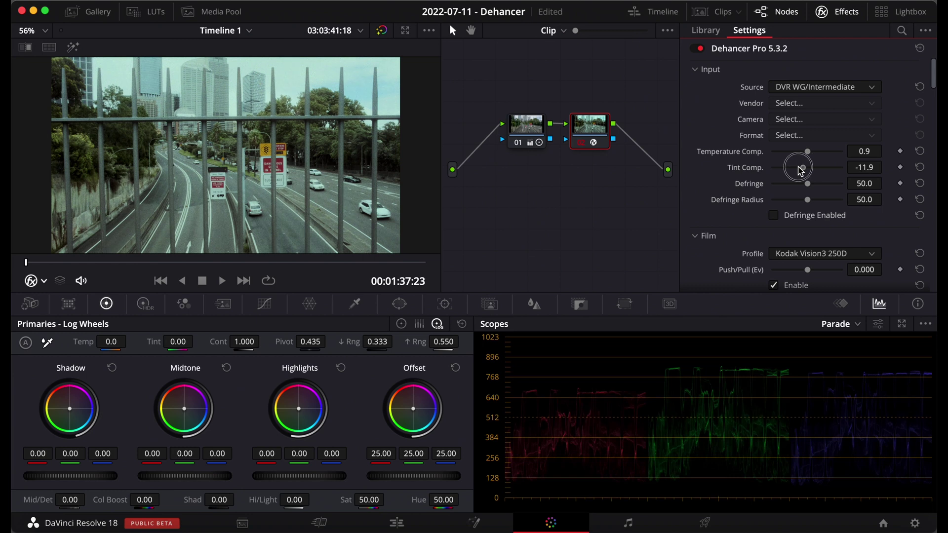
pyautogui.moveTo(801, 171); pyautogui.dragTo(824, 168)
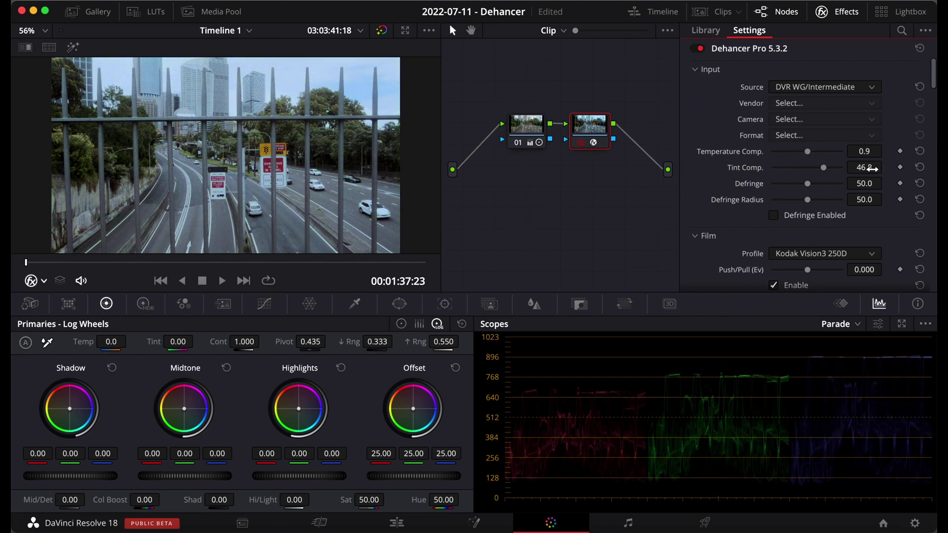
pyautogui.click(920, 151)
pyautogui.click(919, 167)
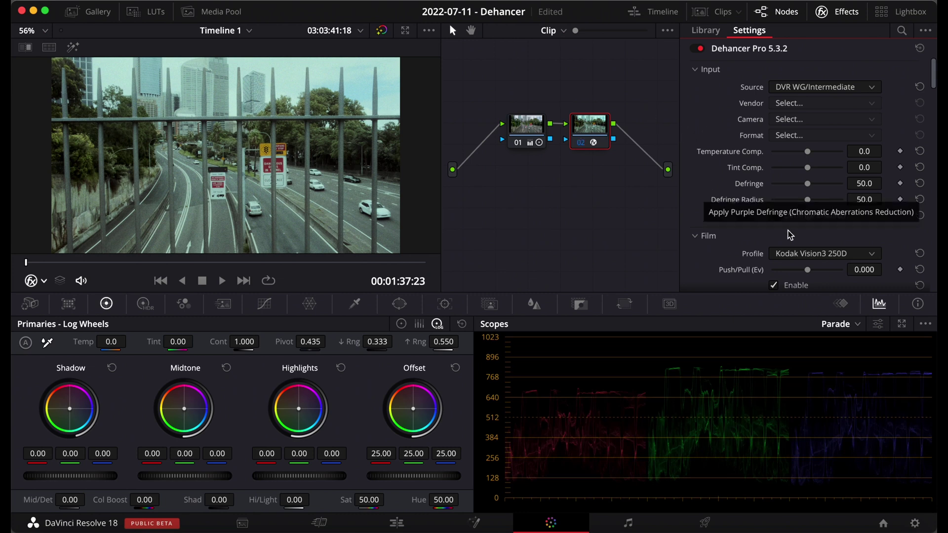
# - Scroll down to Dehancer's Film section and open the film Profile list
pyautogui.scroll(-4, 788, 237)
pyautogui.scroll(-5, 788, 239)
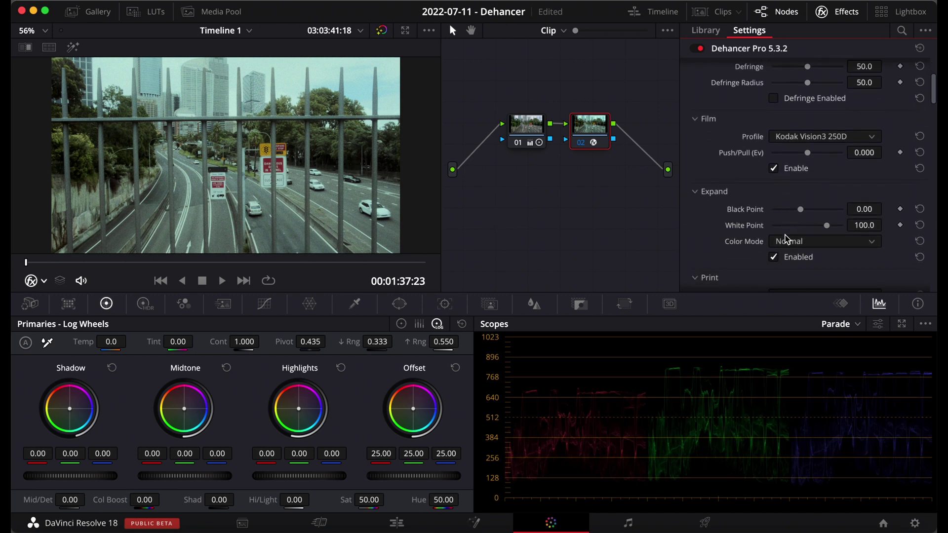
pyautogui.scroll(-1, 785, 241)
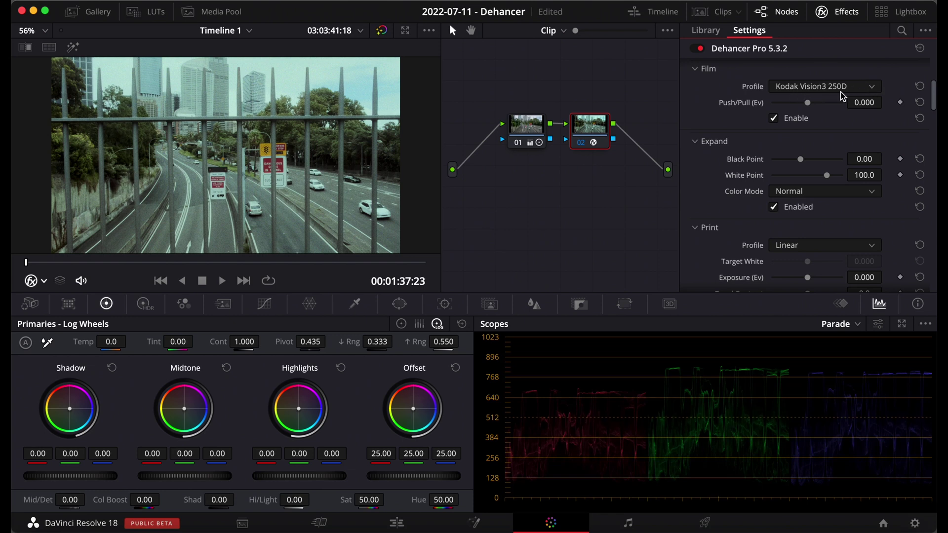
pyautogui.click(874, 87)
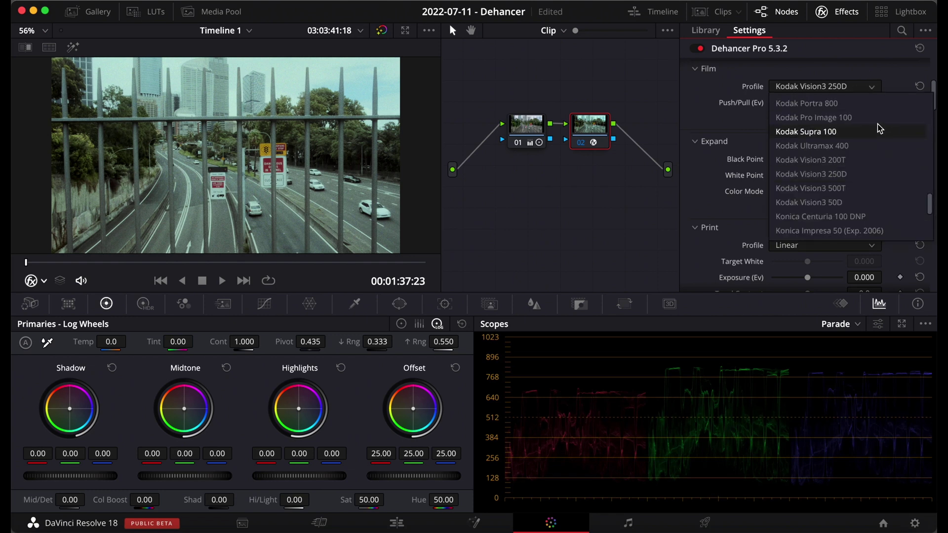
# - Browse the film stock profiles, from Fujicolor through Svema
pyautogui.scroll(10, 879, 127)
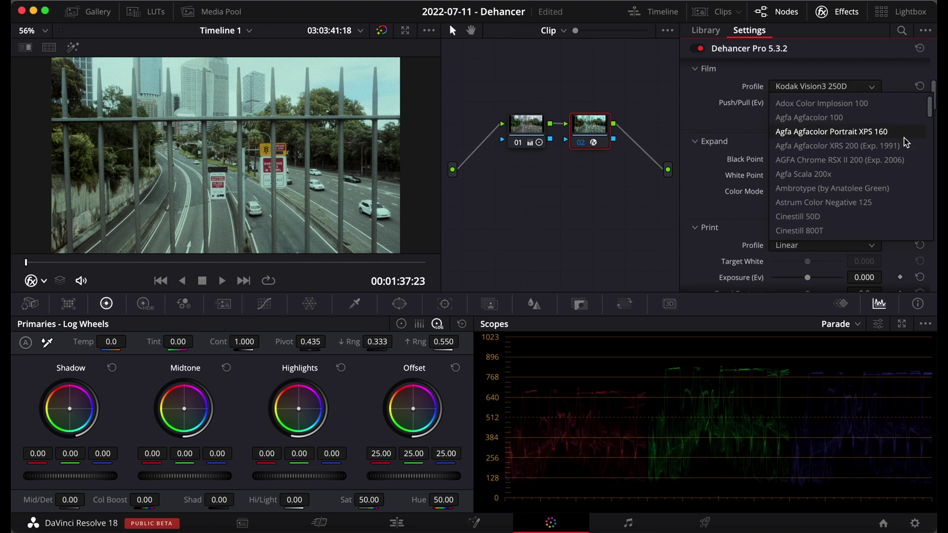
pyautogui.scroll(-6, 921, 161)
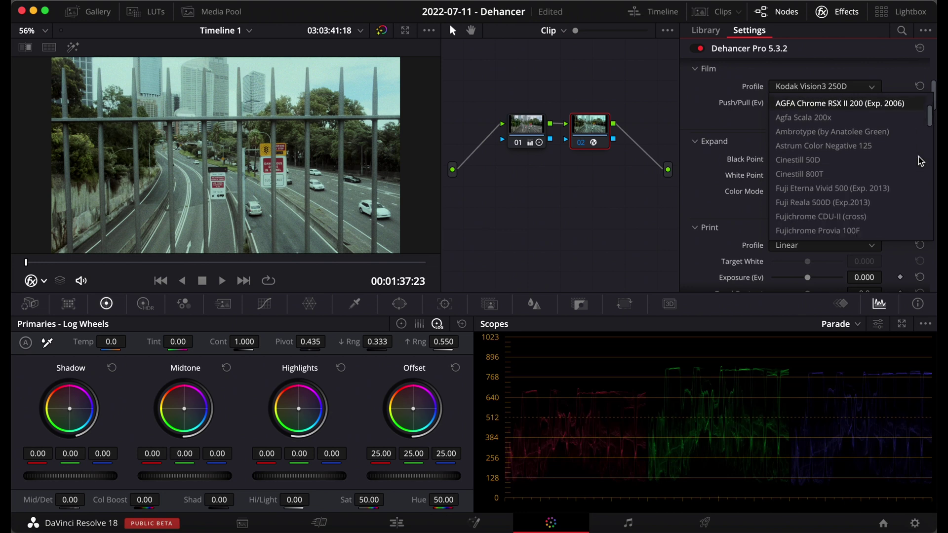
pyautogui.scroll(-7, 921, 161)
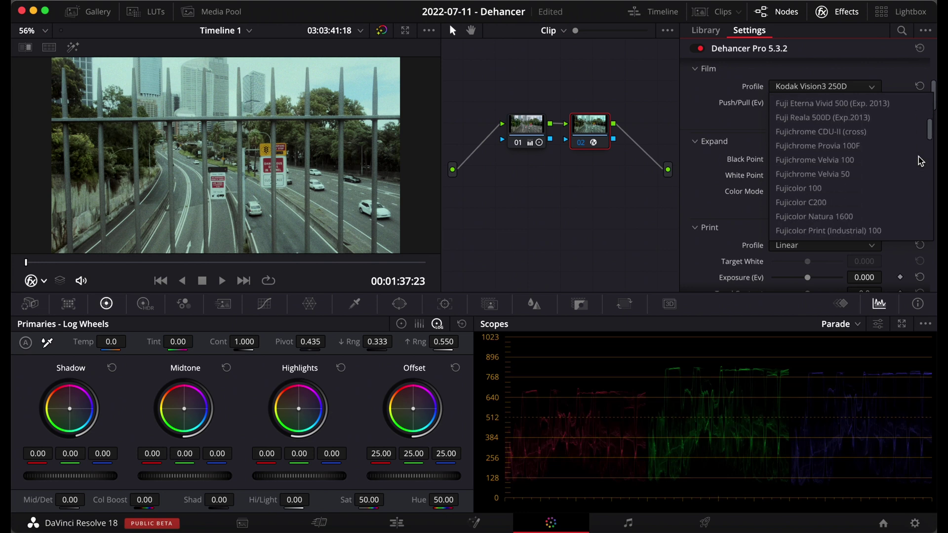
pyautogui.scroll(-5, 921, 161)
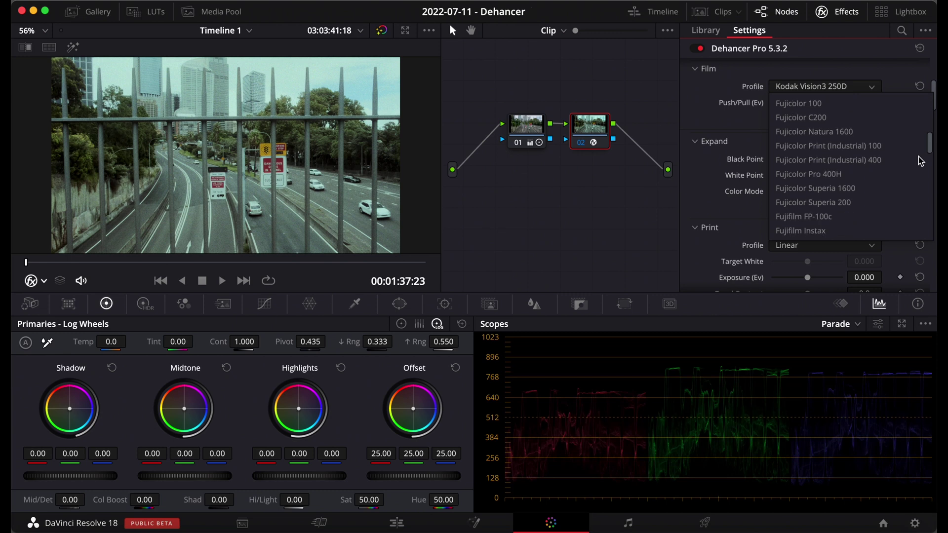
pyautogui.scroll(-1, 922, 161)
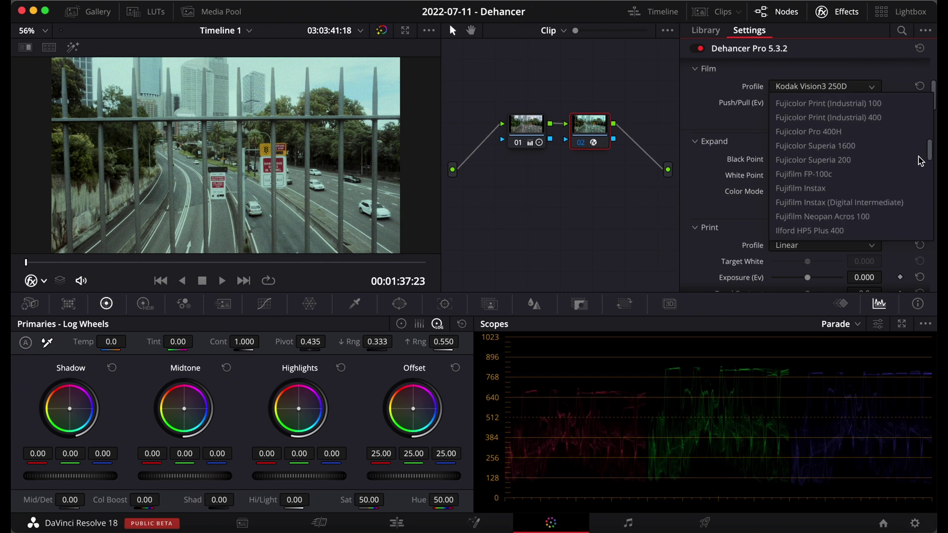
pyautogui.scroll(-6, 921, 161)
pyautogui.scroll(-6, 922, 161)
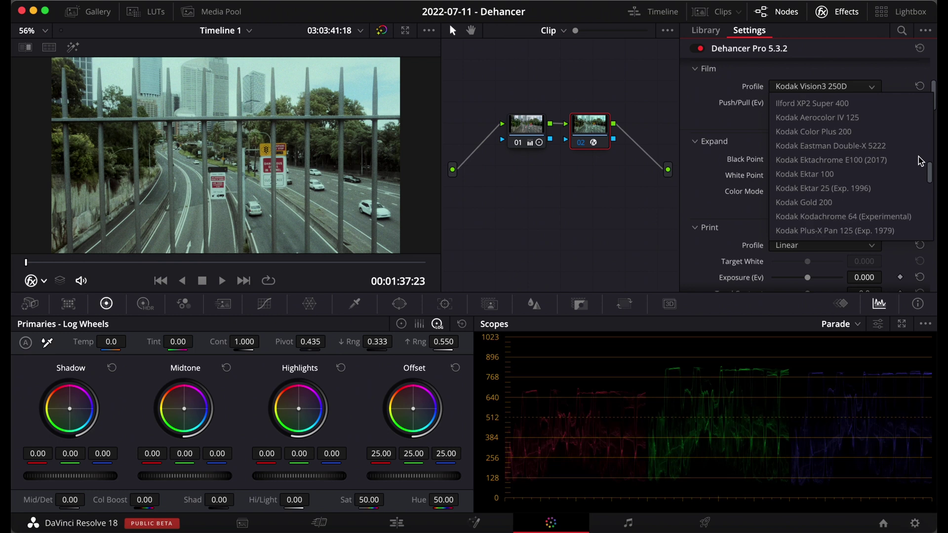
pyautogui.scroll(-5, 921, 161)
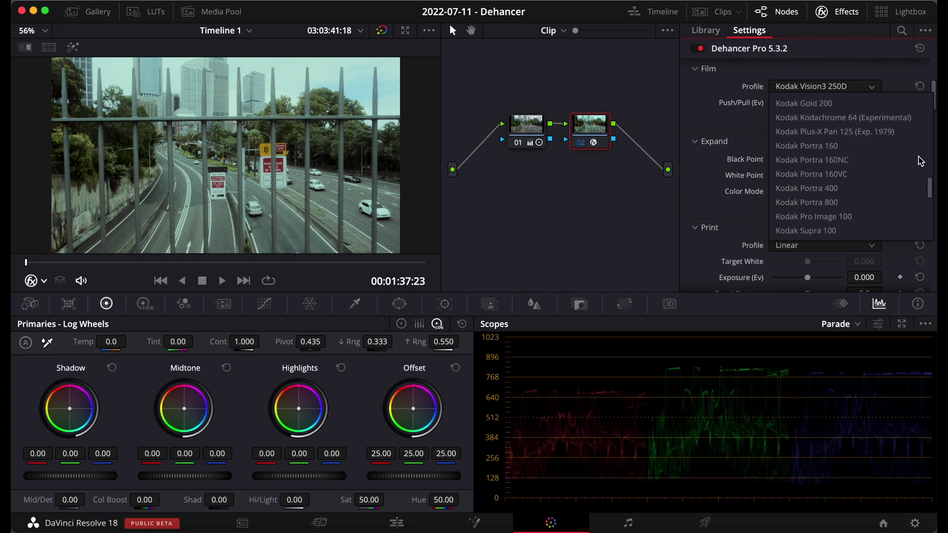
pyautogui.scroll(-6, 921, 161)
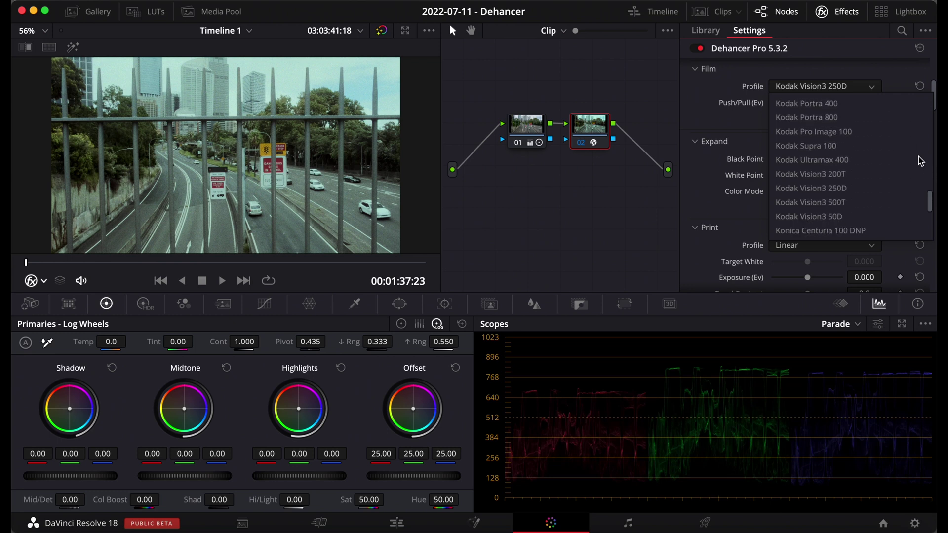
pyautogui.scroll(-8, 921, 161)
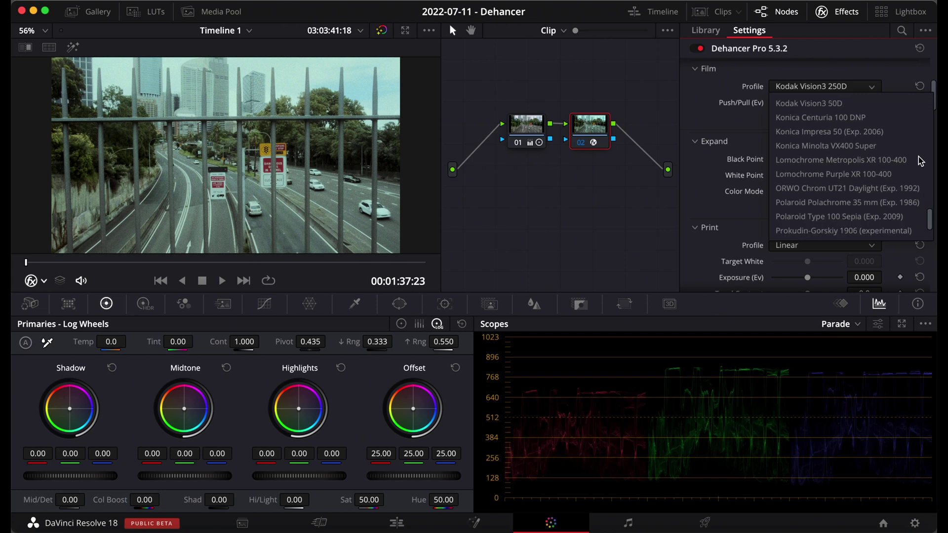
pyautogui.scroll(-3, 921, 161)
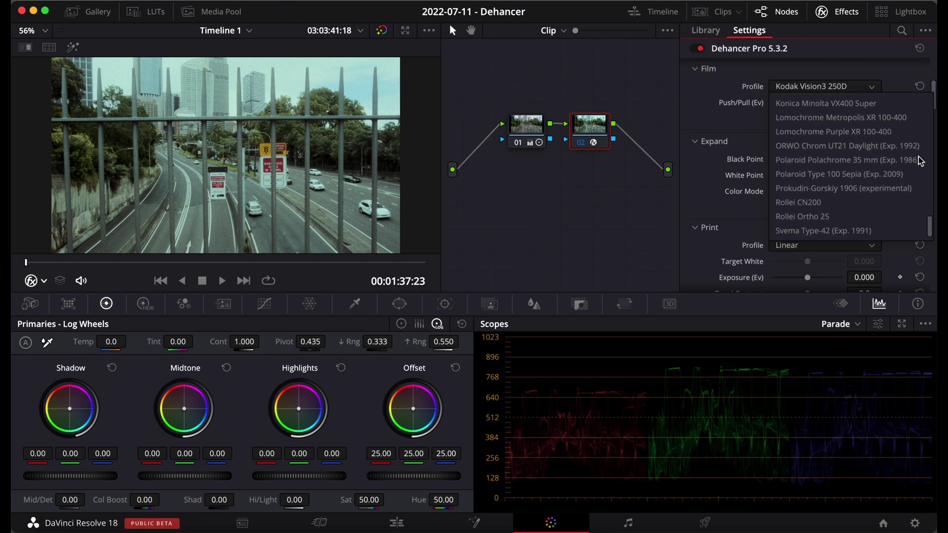
pyautogui.scroll(16, 919, 197)
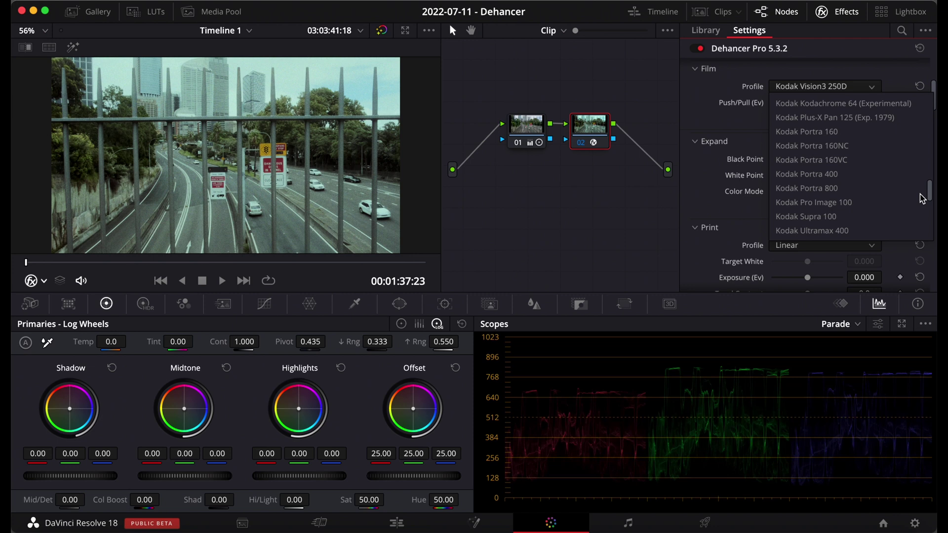
# - Try Kodak Portra 400, then Kodak Gold 200, then return the film profile to Kodak Vision3 250D
pyautogui.click(849, 174)
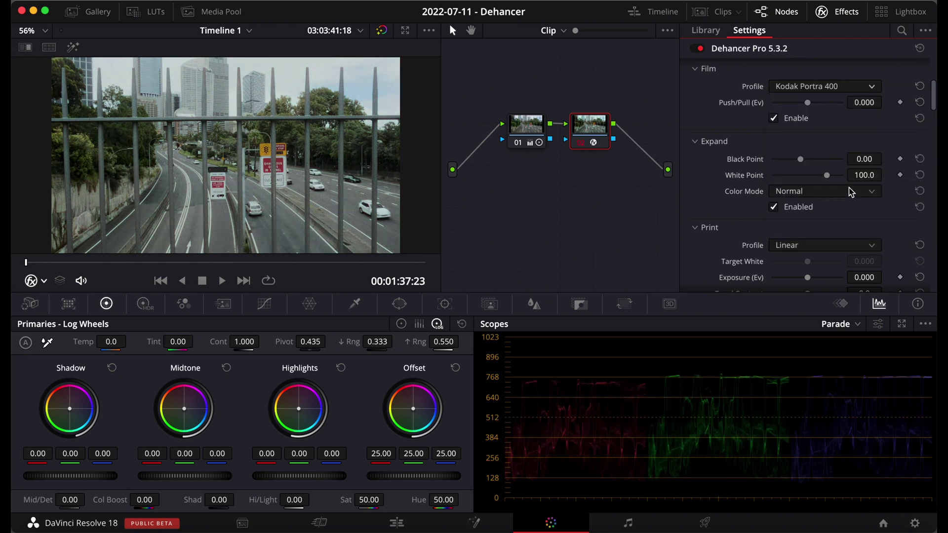
pyautogui.click(874, 89)
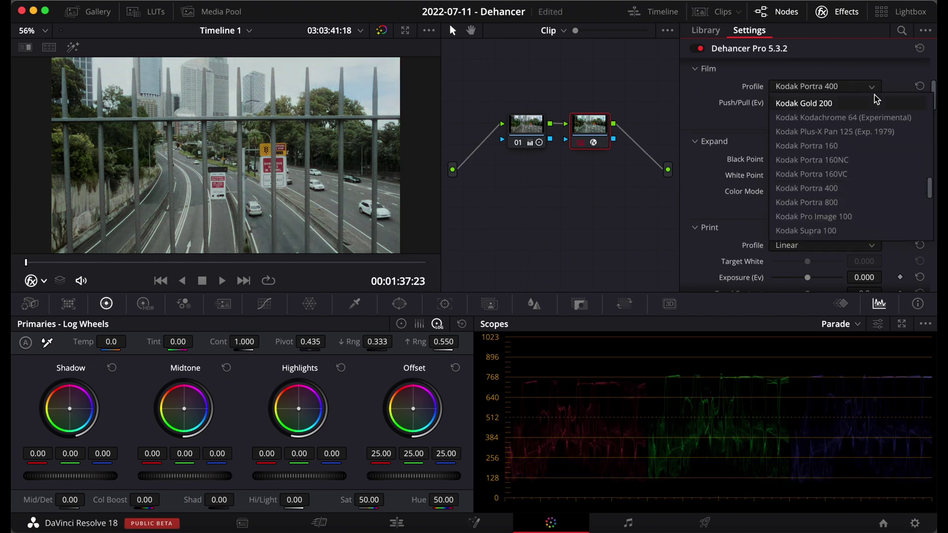
pyautogui.scroll(1, 868, 129)
pyautogui.click(866, 120)
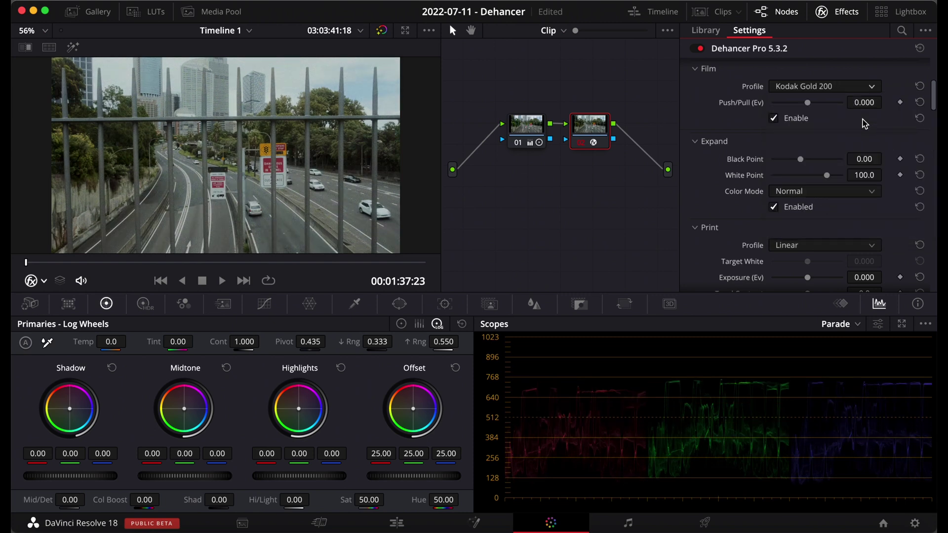
pyautogui.click(872, 88)
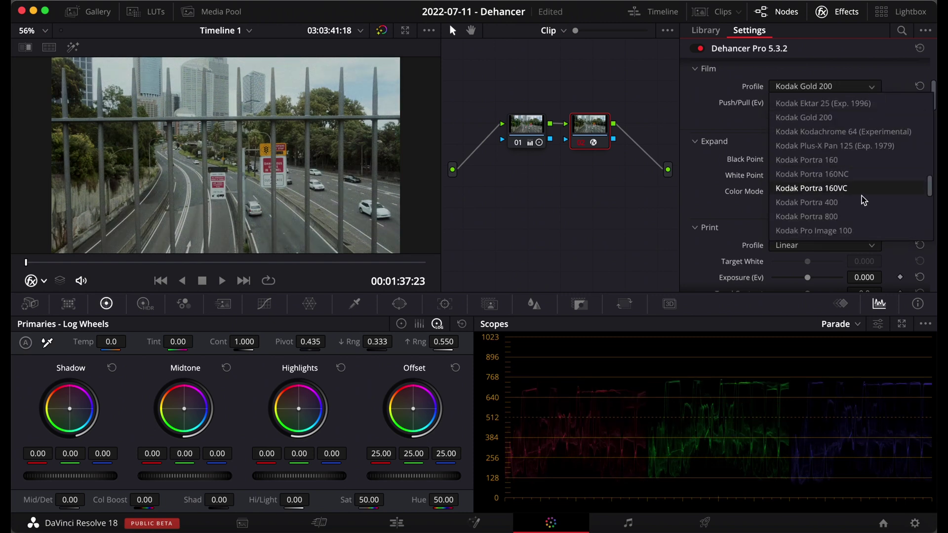
pyautogui.scroll(5, 864, 197)
pyautogui.scroll(-8, 864, 200)
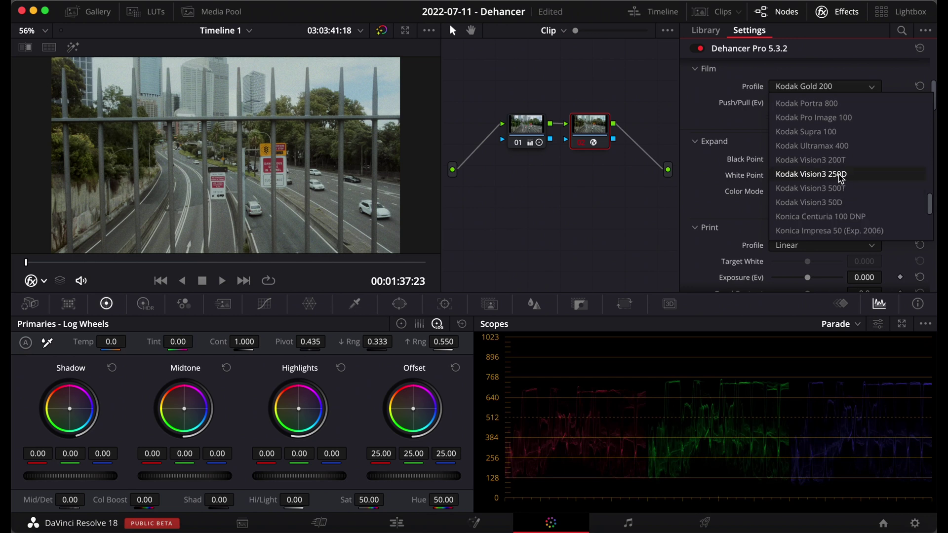
pyautogui.click(841, 175)
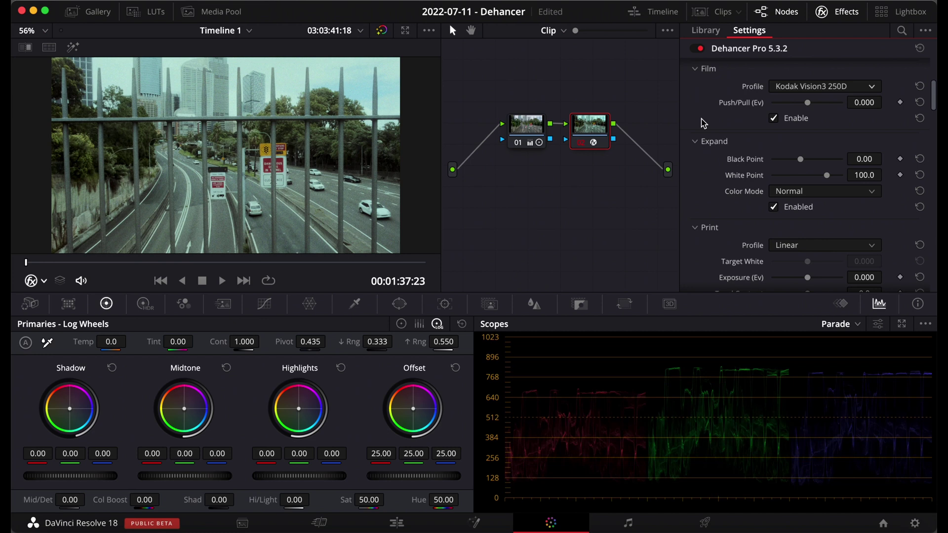
pyautogui.click(808, 102)
pyautogui.moveTo(810, 108); pyautogui.dragTo(829, 105)
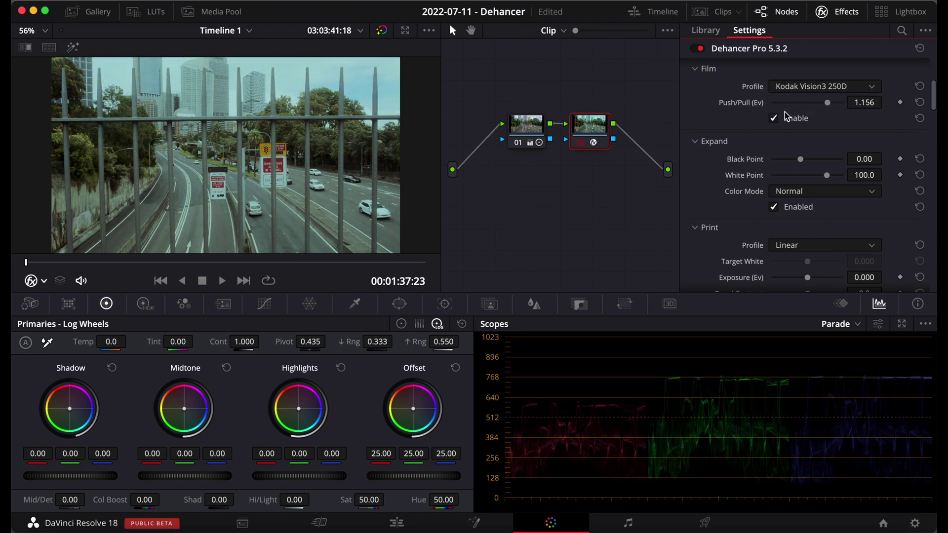
pyautogui.click(920, 102)
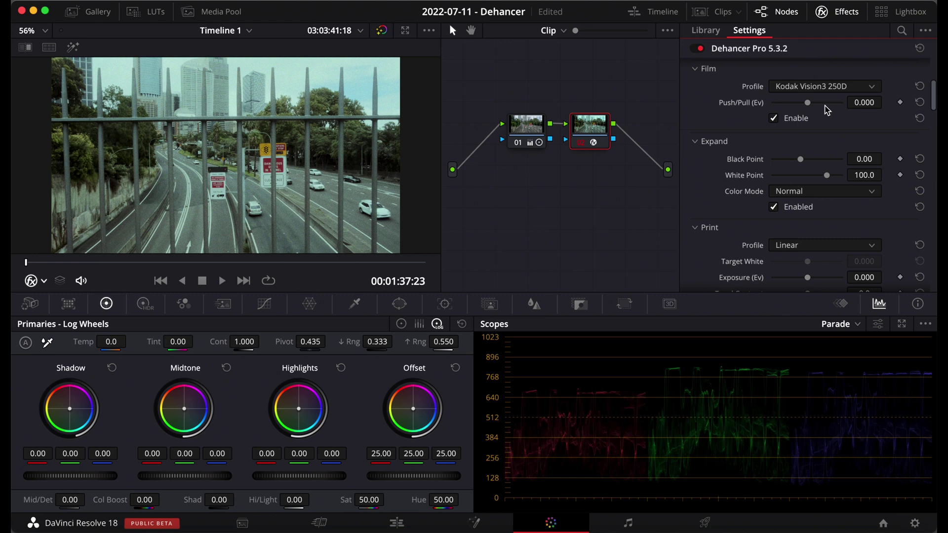
pyautogui.scroll(3, 702, 80)
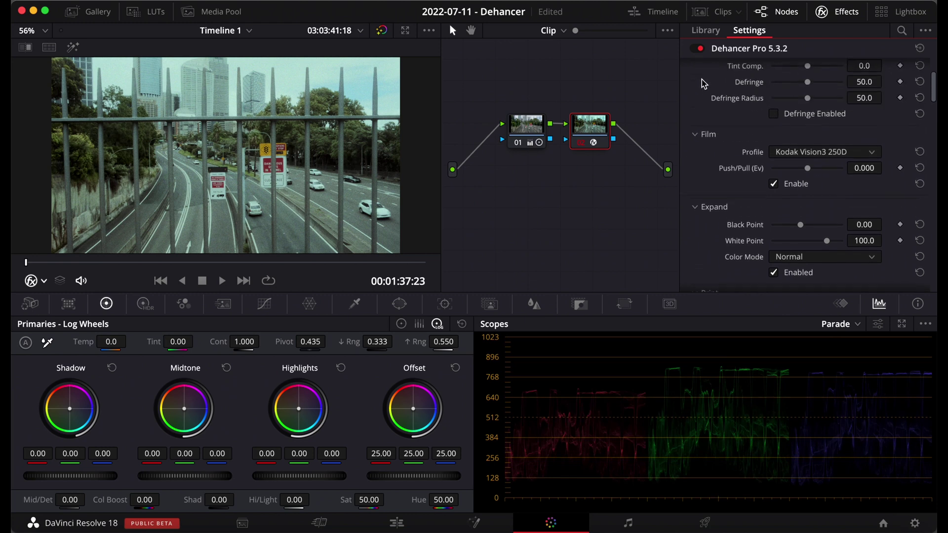
pyautogui.scroll(1, 704, 84)
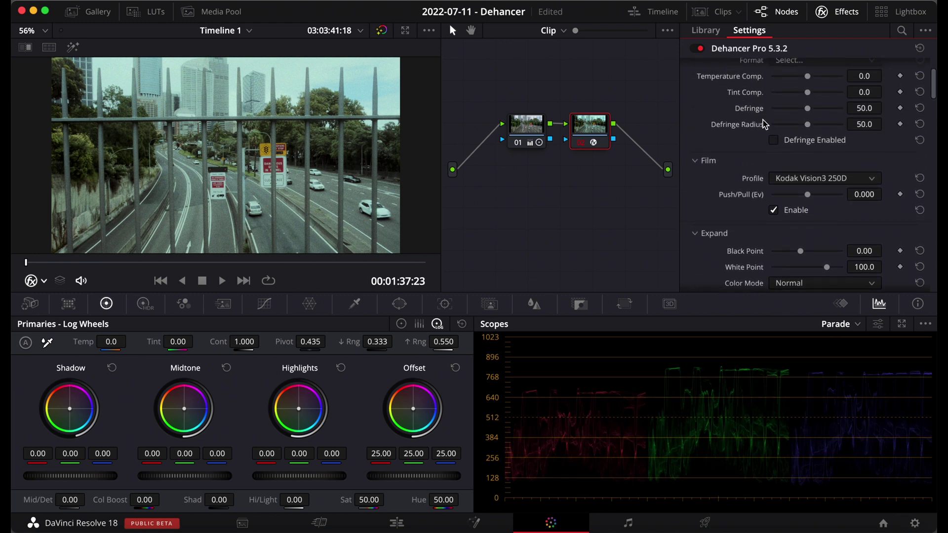
pyautogui.scroll(-4, 682, 121)
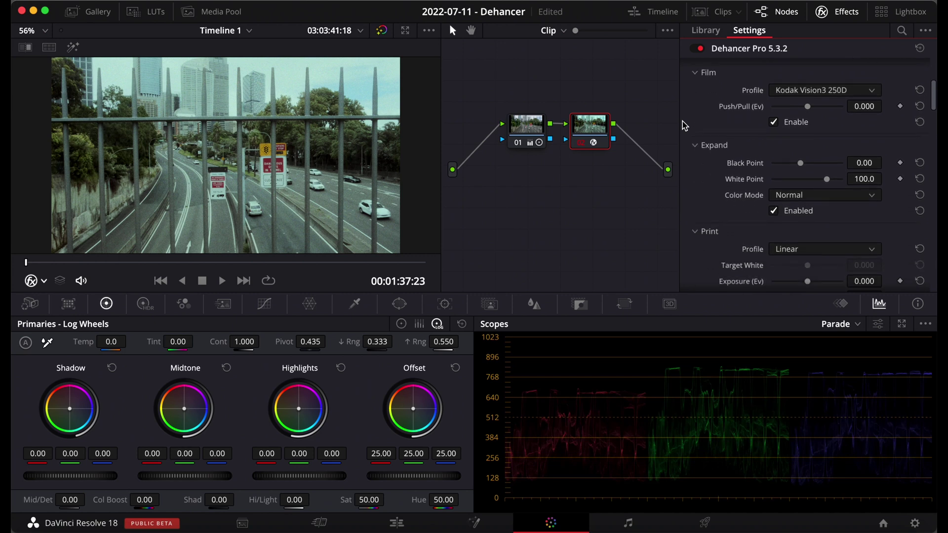
pyautogui.click(774, 123)
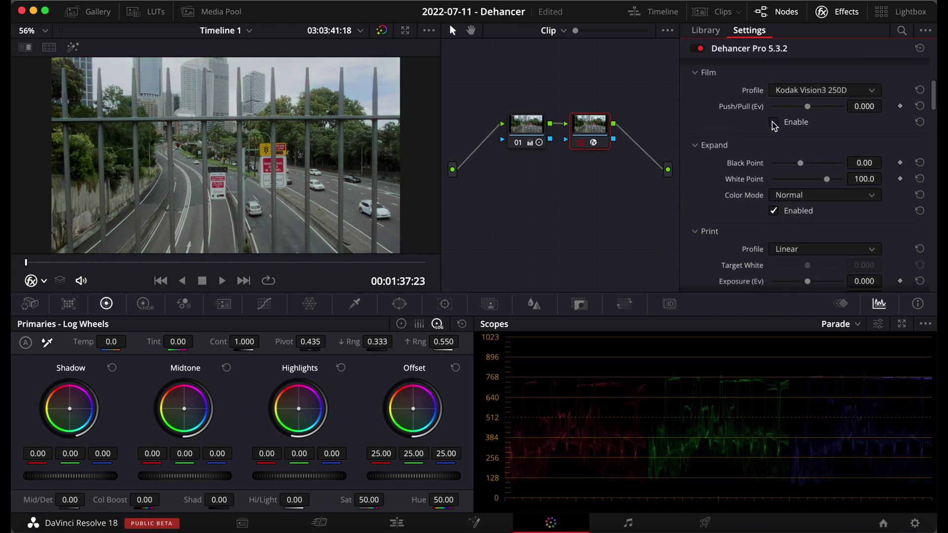
pyautogui.click(774, 123)
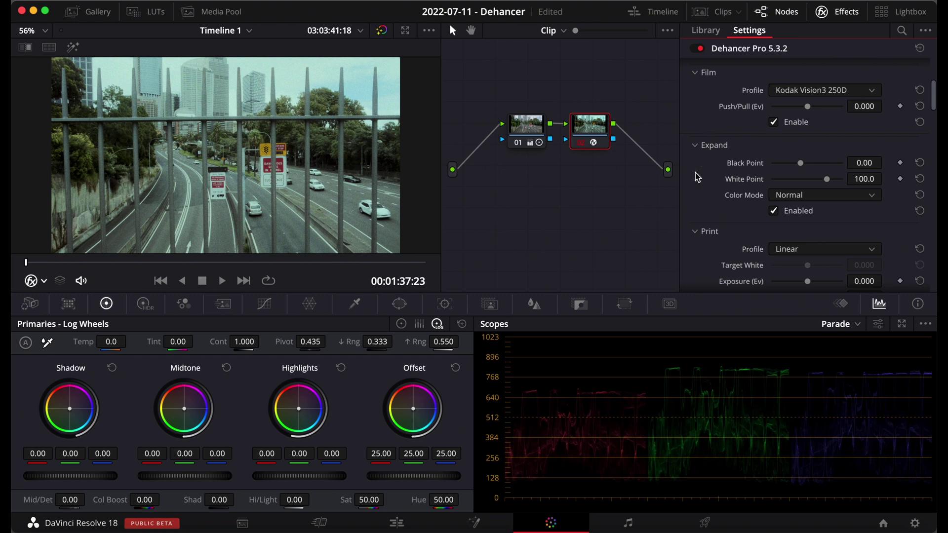
# - Set Expand Black Point 13.95 and White Point 99.3, keep Normal color mode, and leave Expand disabled
pyautogui.scroll(-3, 695, 173)
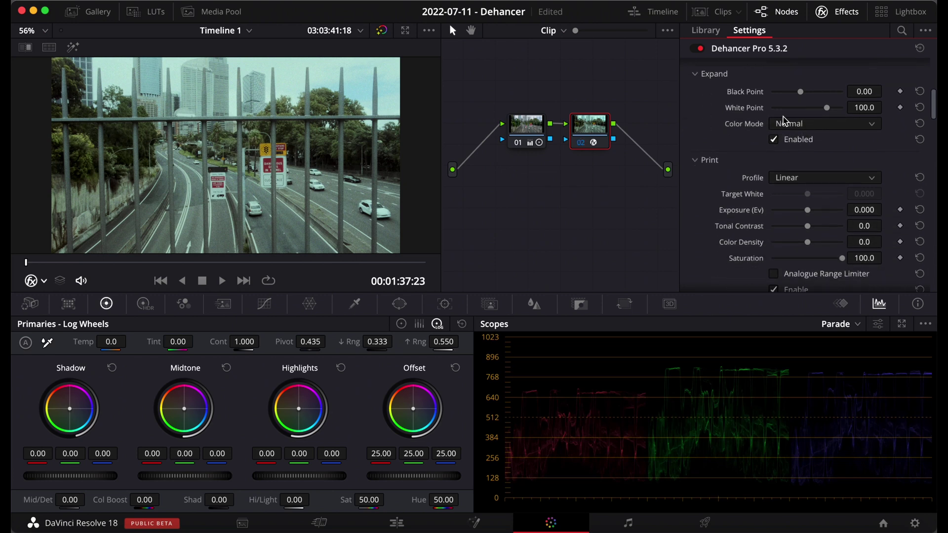
pyautogui.moveTo(800, 92); pyautogui.dragTo(825, 102)
pyautogui.click(867, 128)
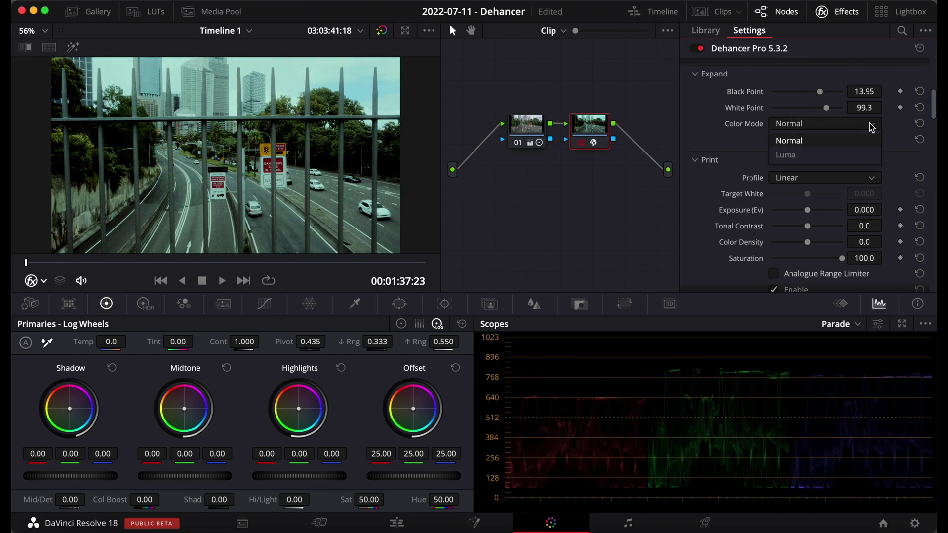
pyautogui.click(892, 136)
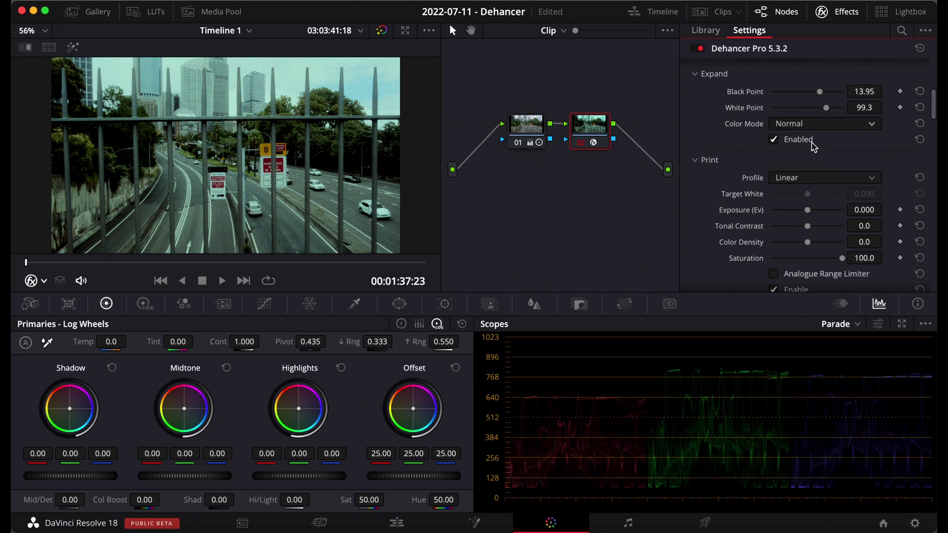
pyautogui.click(780, 143)
pyautogui.click(778, 142)
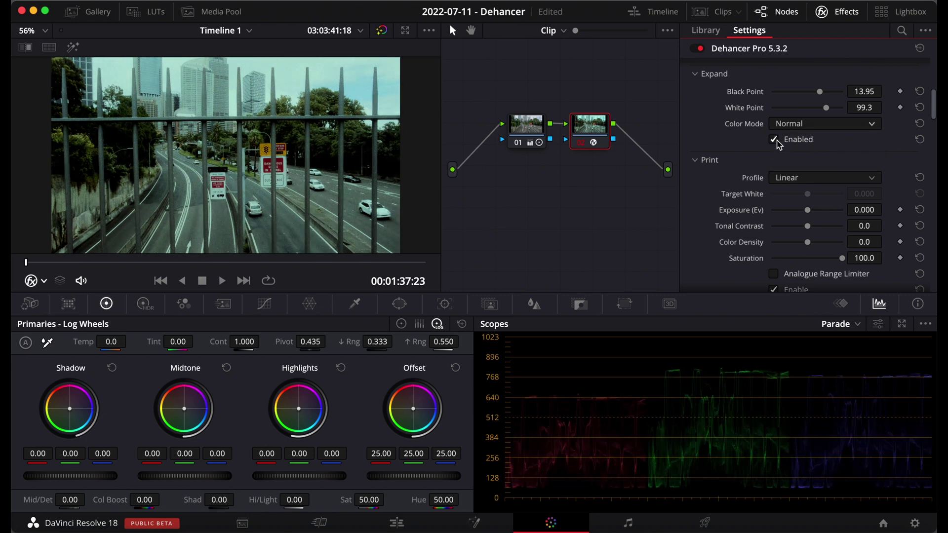
pyautogui.click(777, 141)
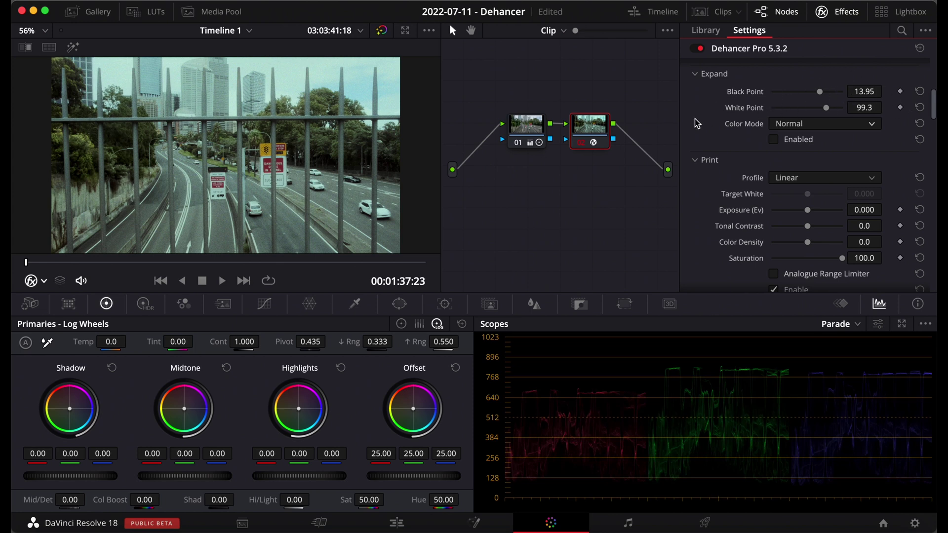
pyautogui.scroll(-5, 731, 113)
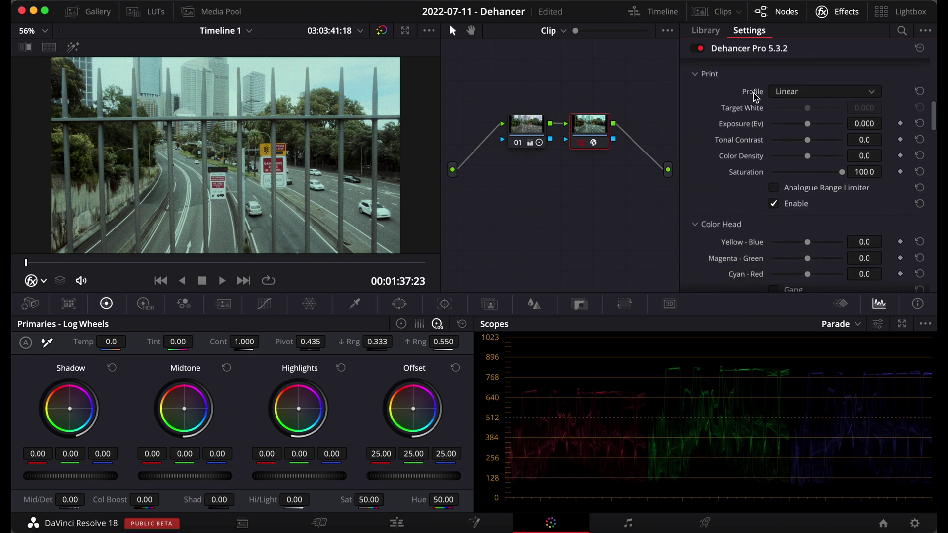
pyautogui.click(874, 94)
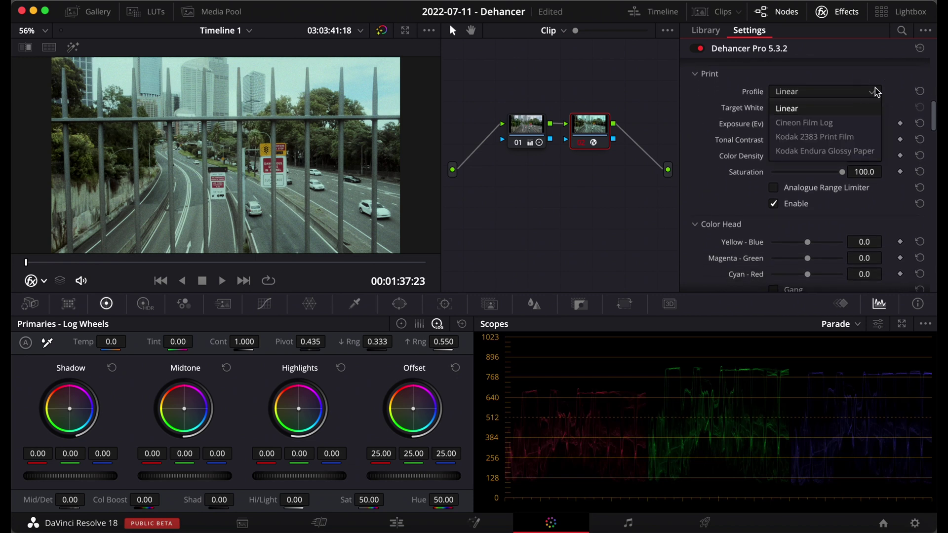
pyautogui.click(886, 79)
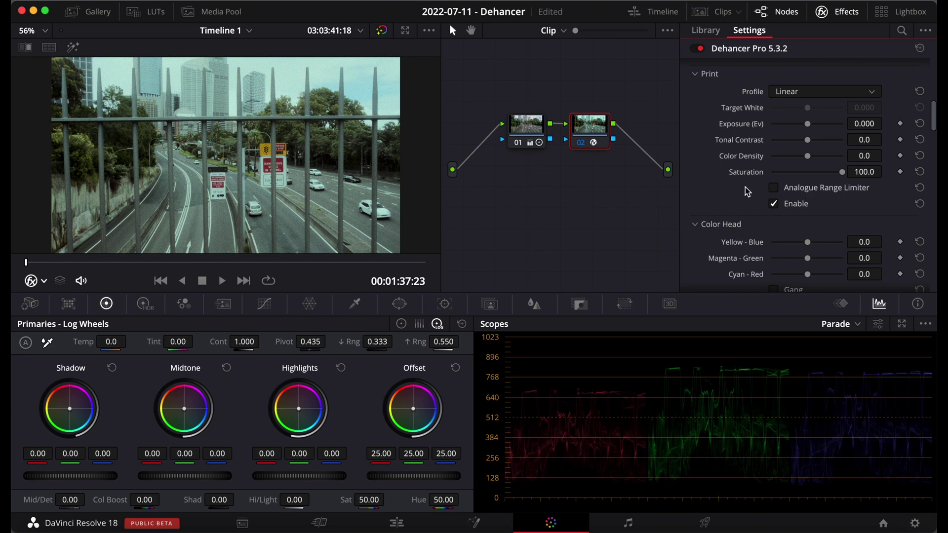
pyautogui.scroll(-5, 746, 186)
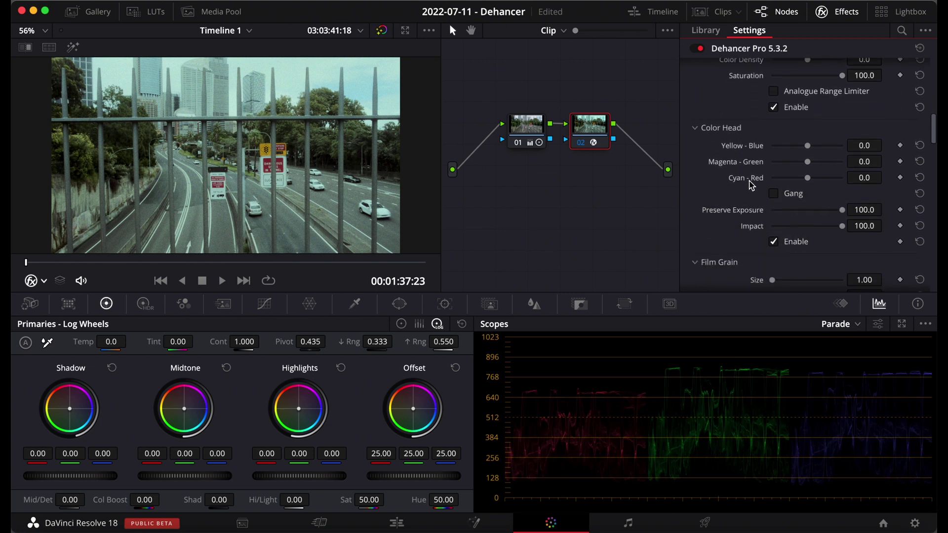
pyautogui.scroll(-2, 751, 185)
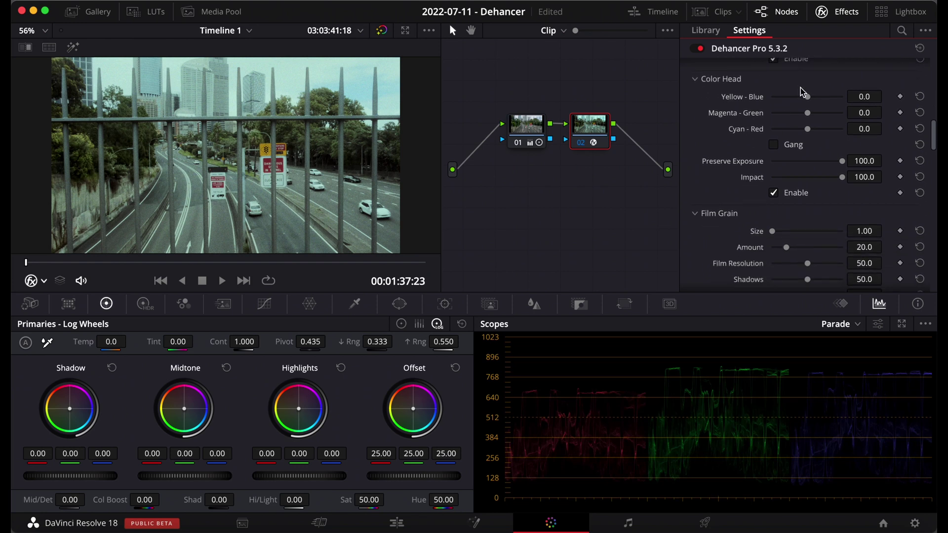
pyautogui.moveTo(811, 104); pyautogui.dragTo(824, 134)
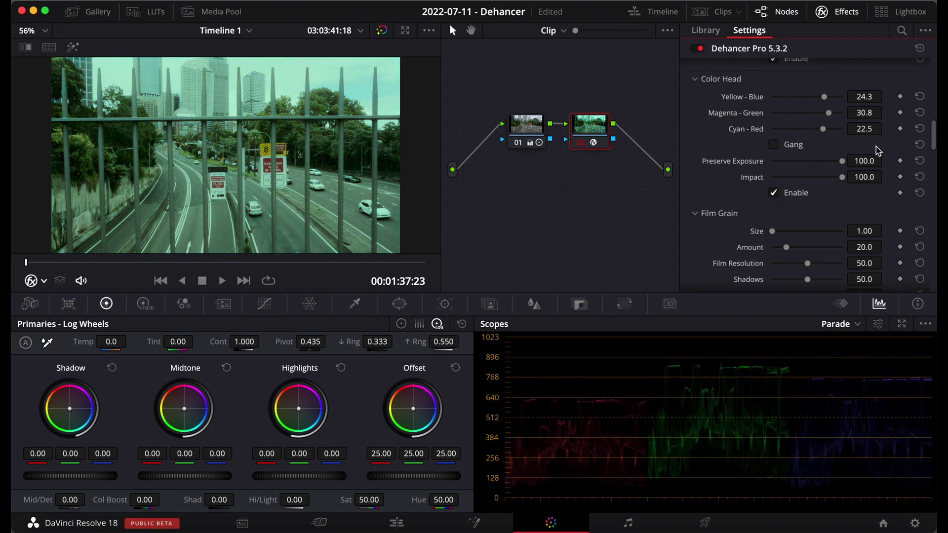
pyautogui.click(920, 97)
pyautogui.click(919, 113)
pyautogui.click(920, 128)
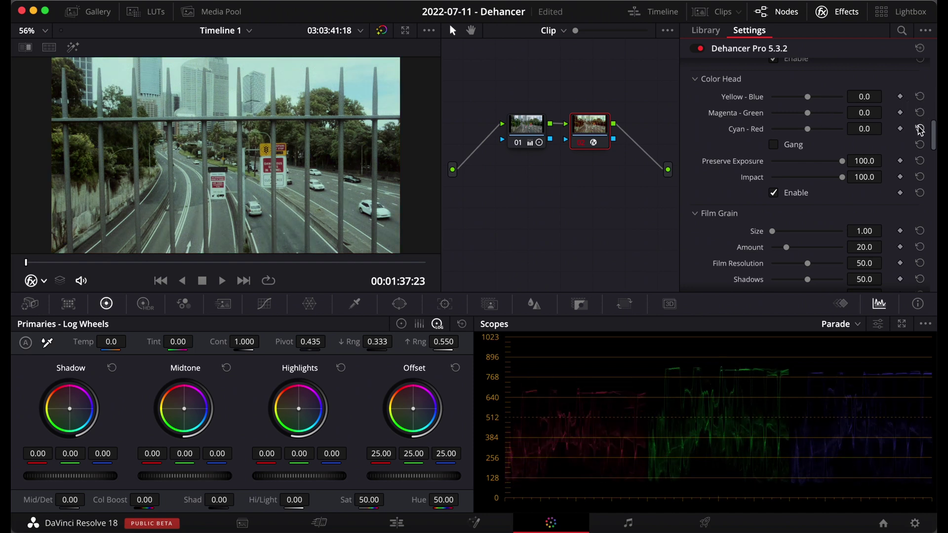
# - Set Film Grain size to 11.19 and amount to 100, with shadows and midtones at 19.3
pyautogui.scroll(-3, 709, 186)
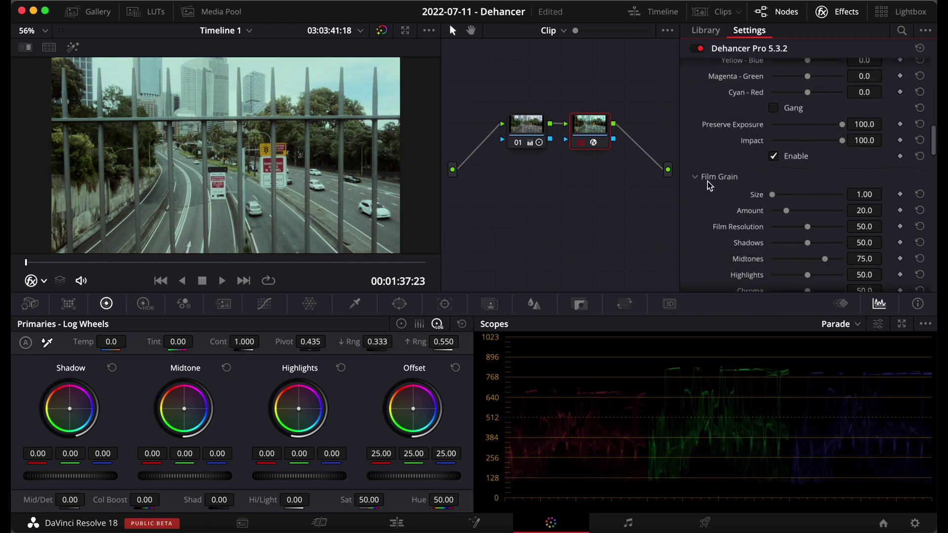
pyautogui.scroll(-3, 709, 186)
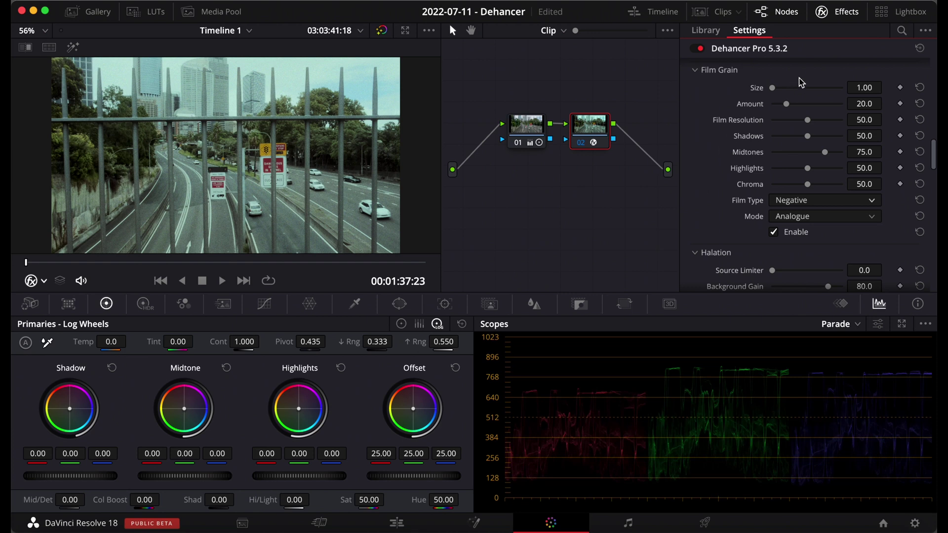
pyautogui.moveTo(774, 90); pyautogui.dragTo(840, 102)
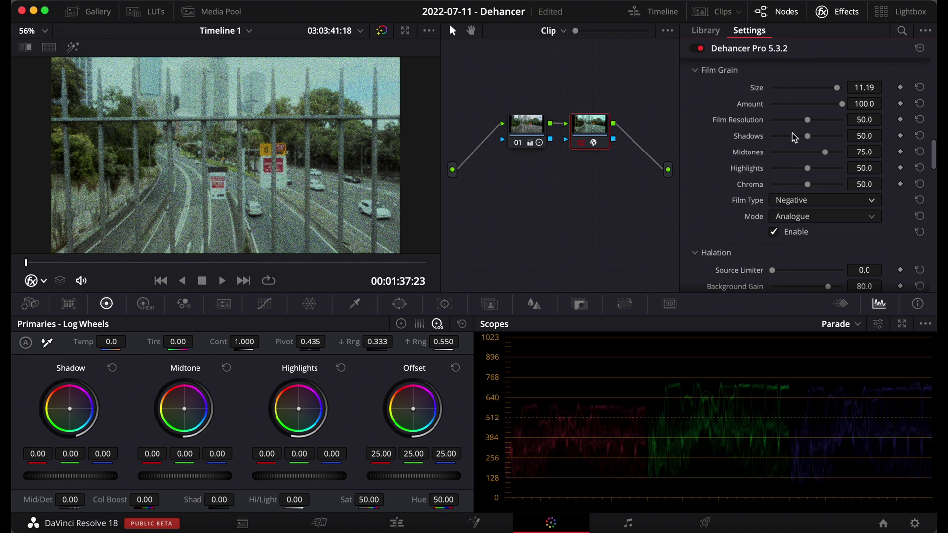
pyautogui.moveTo(825, 152); pyautogui.dragTo(785, 137)
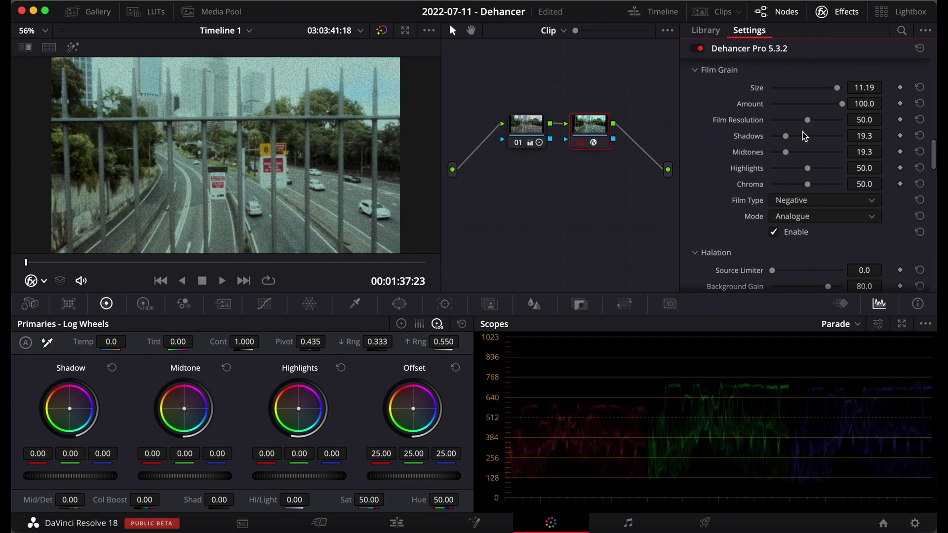
# - Toggle Film Grain to compare, keeping it enabled with the Negative film type and Analogue mode
pyautogui.click(774, 233)
pyautogui.click(774, 232)
pyautogui.click(874, 203)
pyautogui.click(873, 217)
pyautogui.click(875, 220)
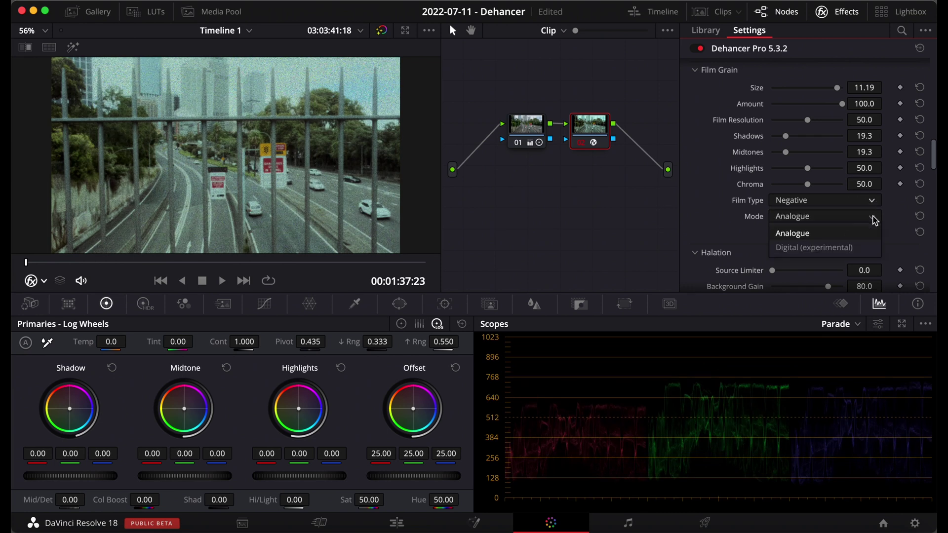
pyautogui.click(874, 220)
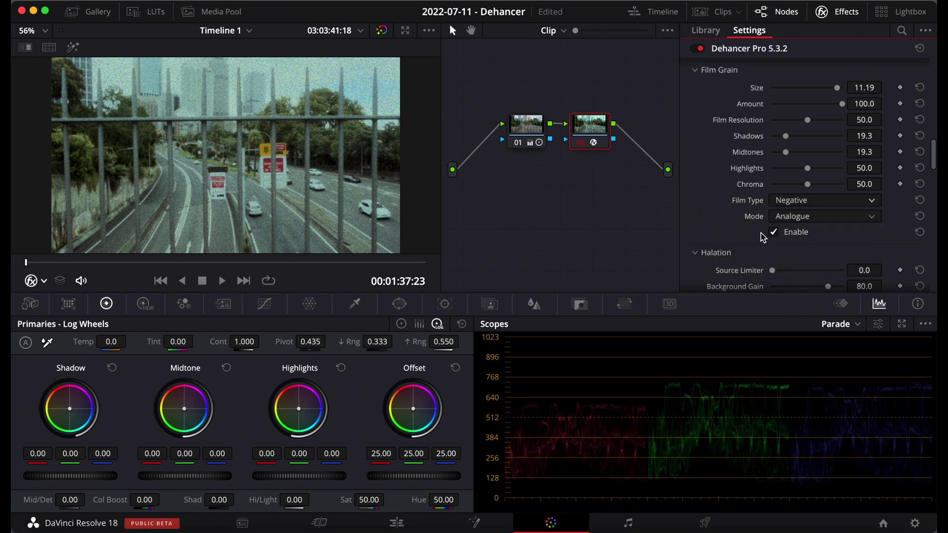
pyautogui.click(874, 217)
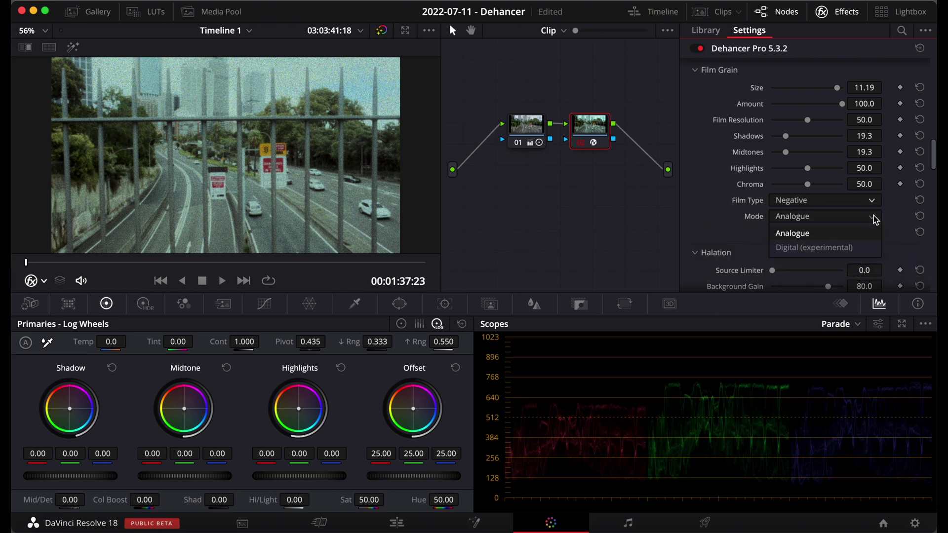
pyautogui.click(884, 219)
pyautogui.scroll(-5, 728, 208)
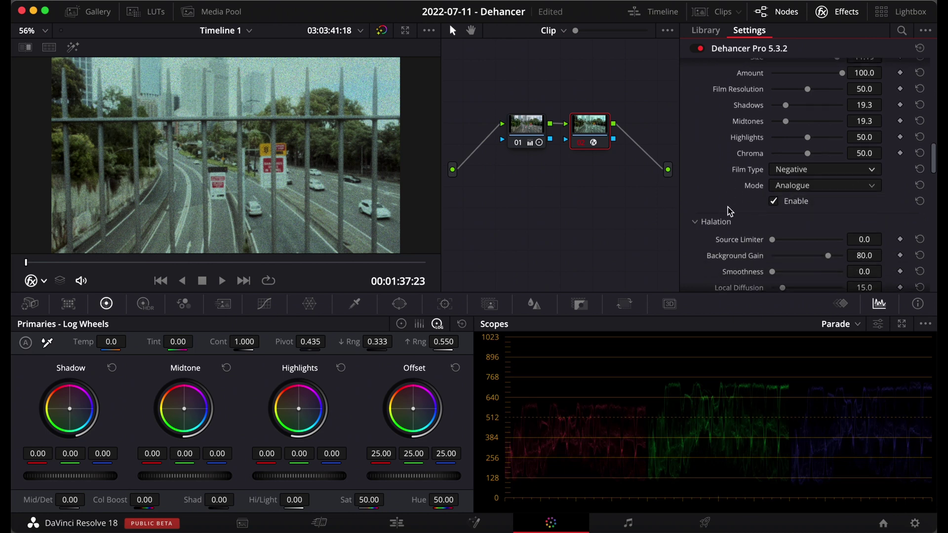
pyautogui.scroll(-2, 728, 207)
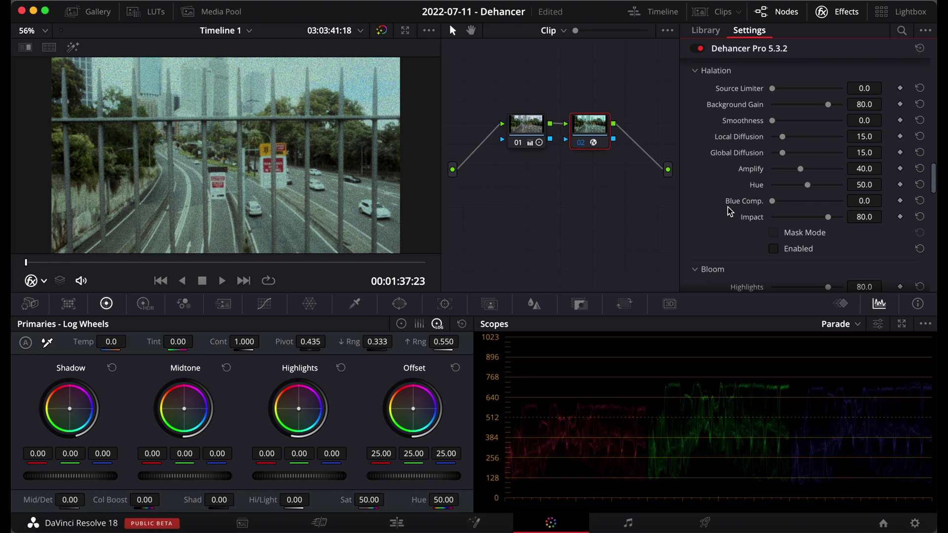
# - Move the playhead to the tunnel clip using the timeline, then hide the timeline
pyautogui.click(662, 11)
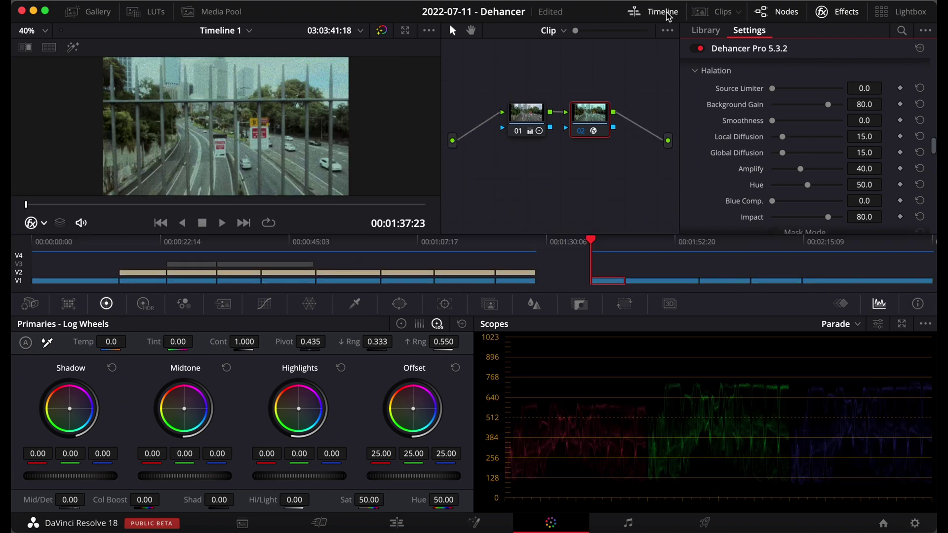
pyautogui.click(653, 246)
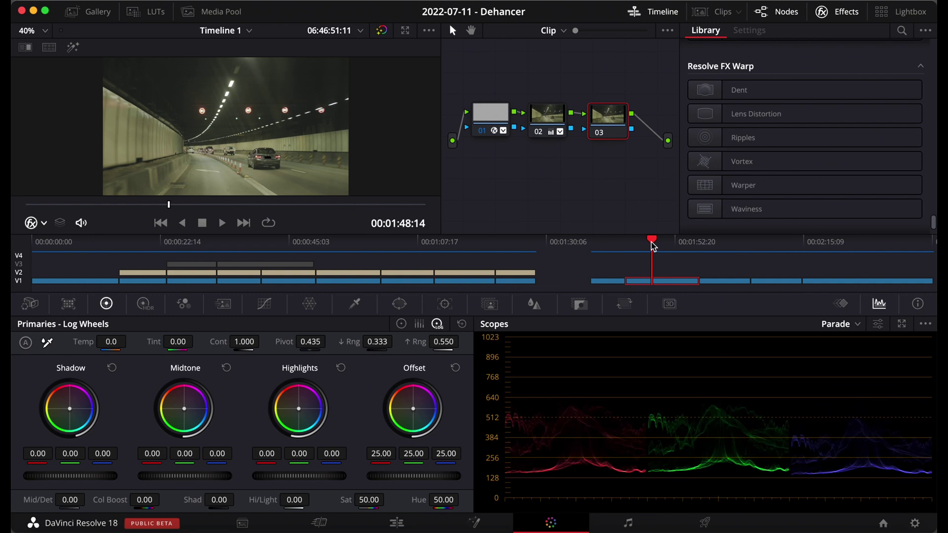
pyautogui.click(645, 242)
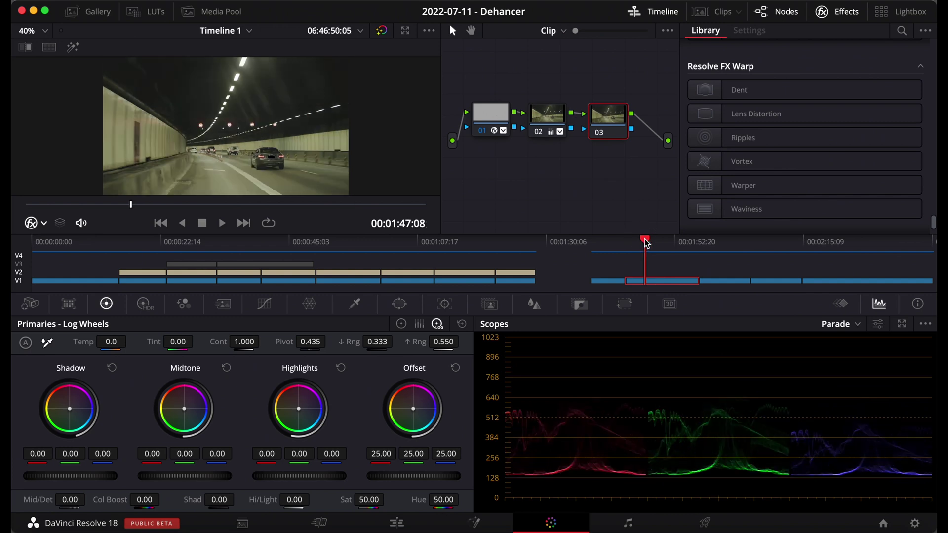
pyautogui.click(662, 12)
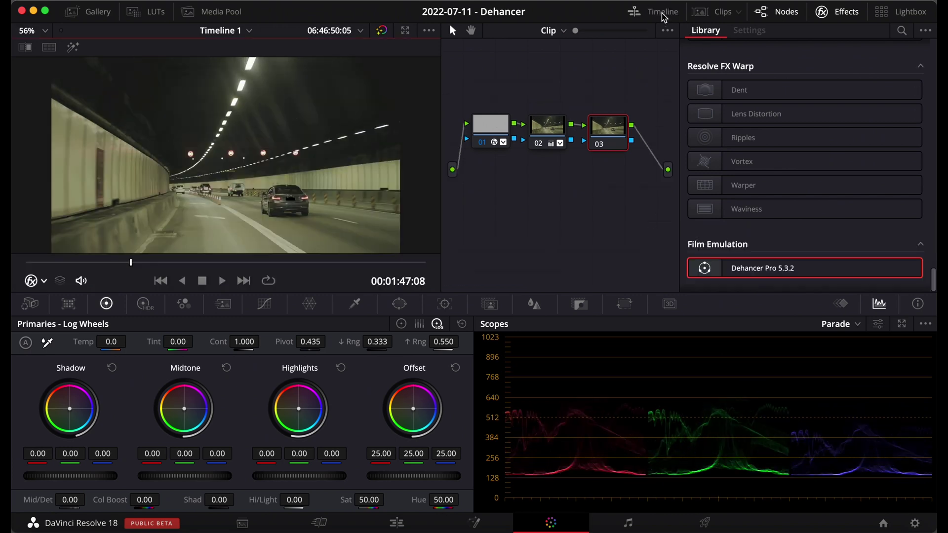
# - Apply Dehancer Pro to the tunnel clip's node 03 with DVR WG/Intermediate input, then scroll down to Halation
pyautogui.moveTo(747, 261); pyautogui.dragTo(612, 133)
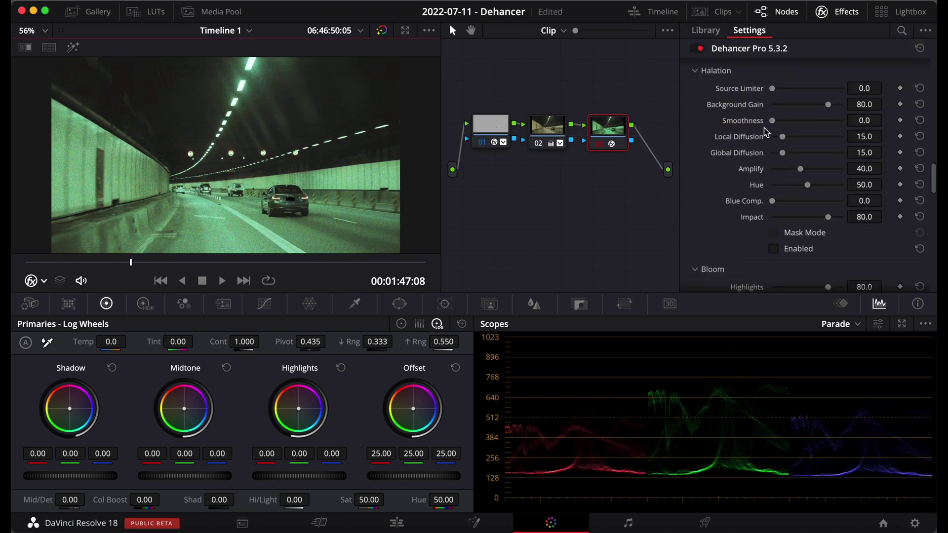
pyautogui.scroll(10, 791, 118)
pyautogui.click(870, 85)
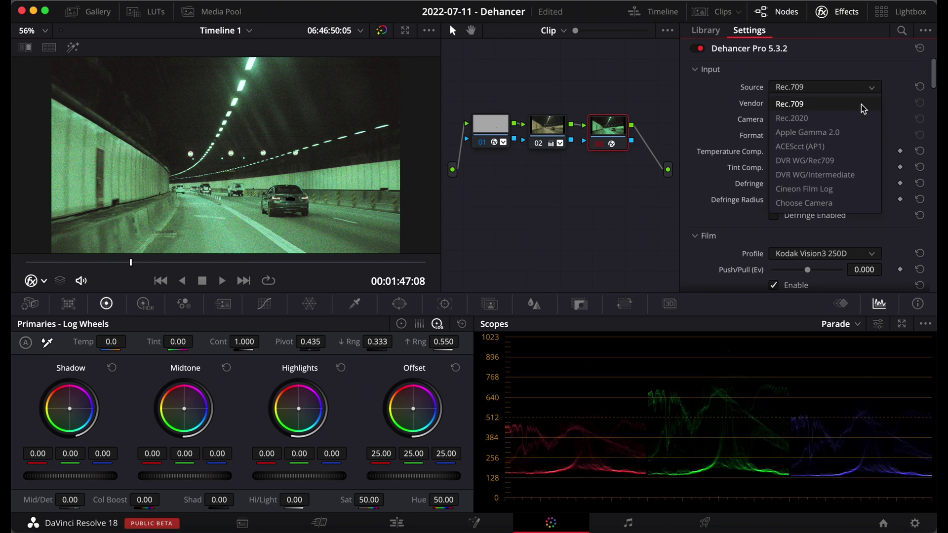
pyautogui.click(848, 174)
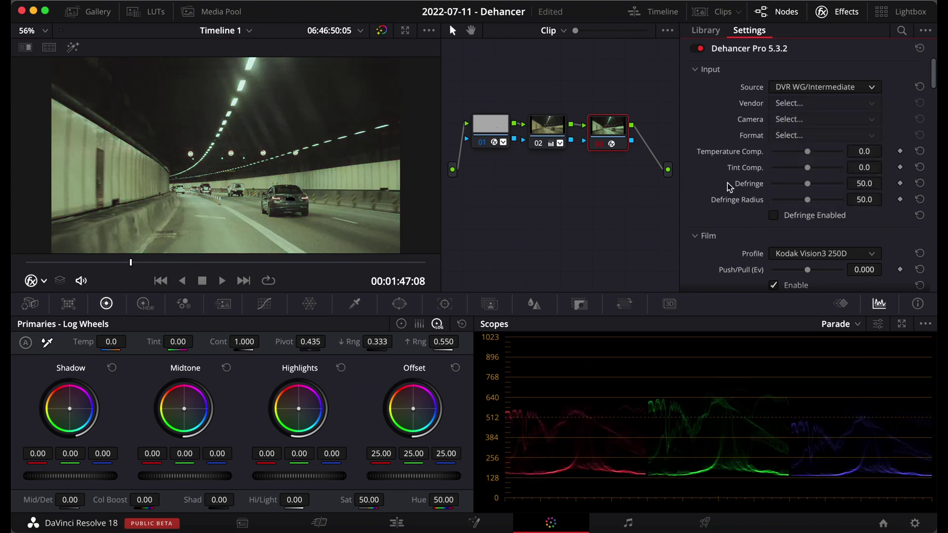
pyautogui.scroll(-10, 728, 186)
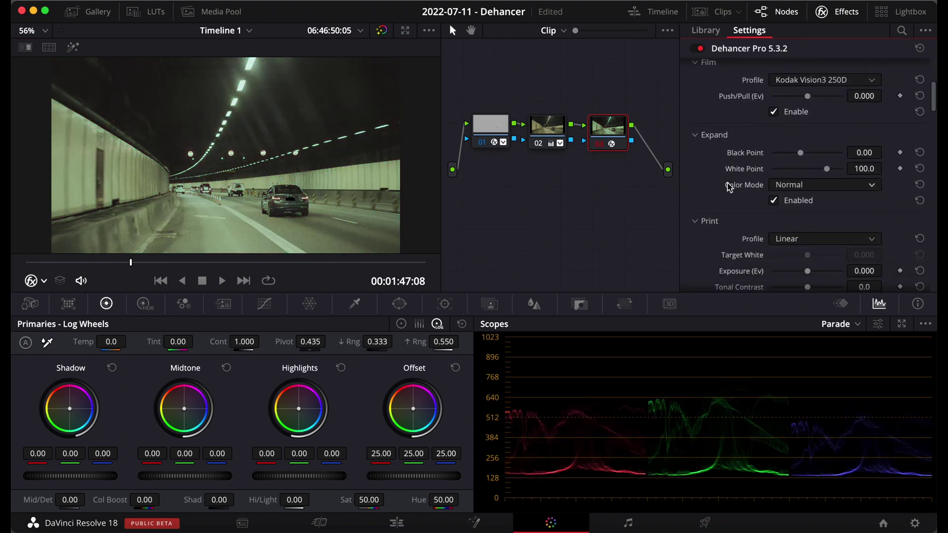
pyautogui.scroll(-10, 728, 187)
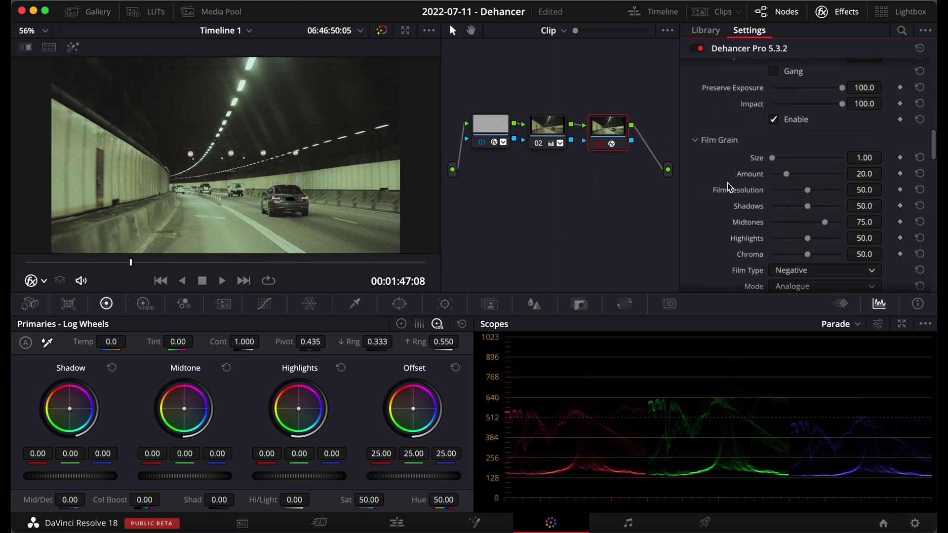
pyautogui.scroll(-5, 728, 187)
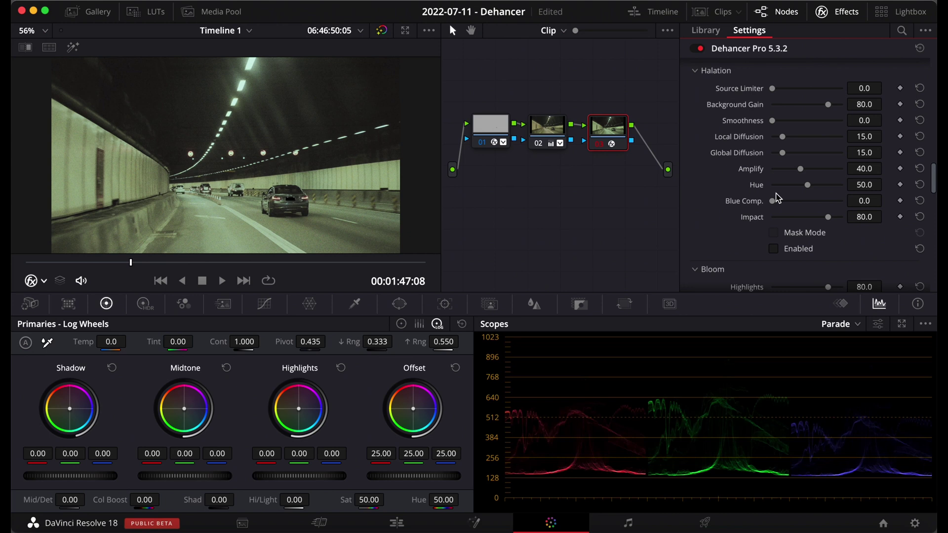
# - Enable Halation with diffusion 64.2/60.5, Amplify 74.3, Hue 38.5, Blue Comp. 11.0, comparing on and off
pyautogui.click(774, 248)
pyautogui.moveTo(784, 140); pyautogui.dragTo(818, 137)
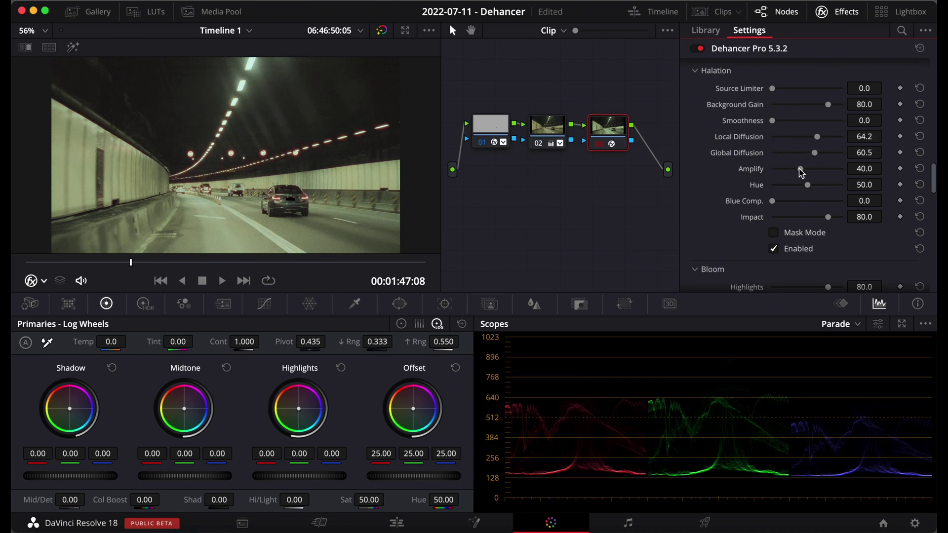
pyautogui.moveTo(800, 169); pyautogui.dragTo(820, 171)
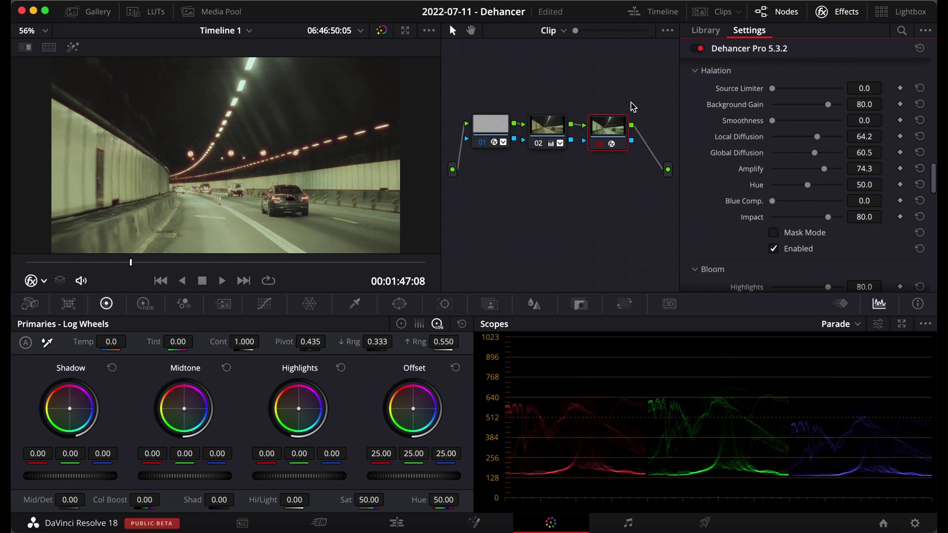
pyautogui.click(774, 248)
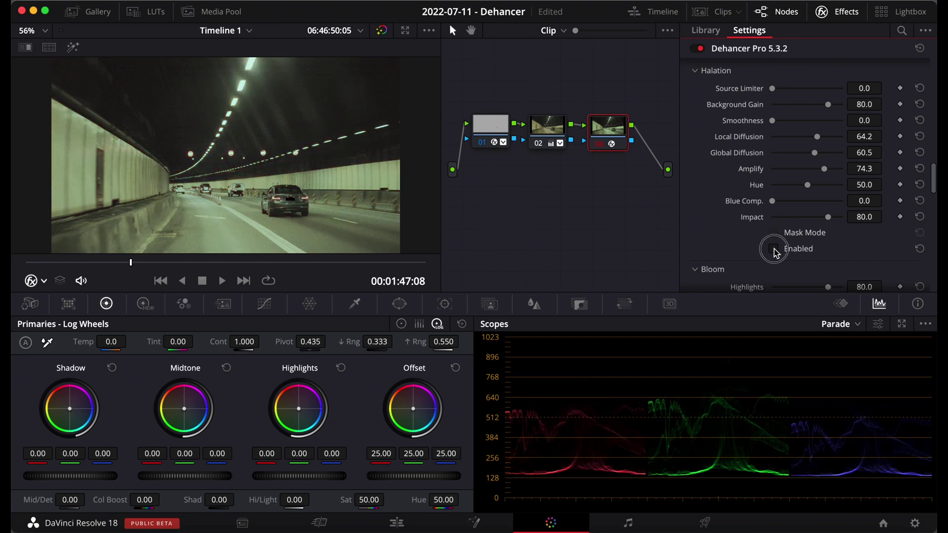
pyautogui.click(774, 249)
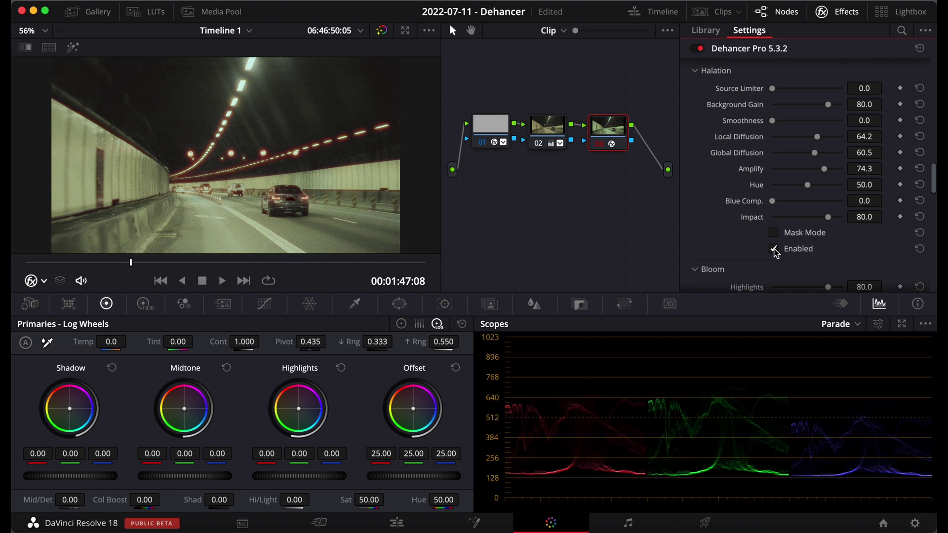
pyautogui.moveTo(773, 202); pyautogui.dragTo(804, 187)
pyautogui.click(808, 186)
# - Enable Bloom (Highlights 80, Diffusion 70, Impact 60), toggling it and Halation to compare, leaving both on
pyautogui.scroll(-8, 740, 236)
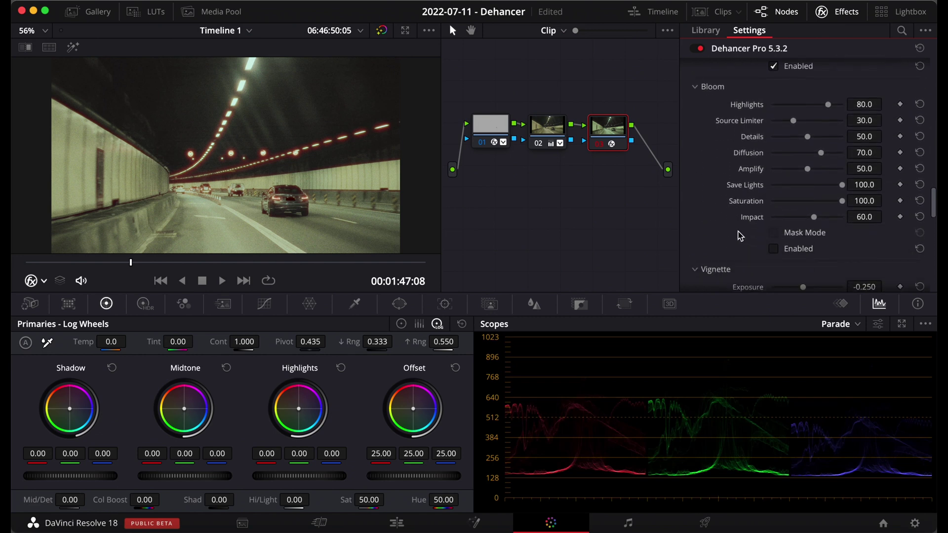
pyautogui.click(775, 243)
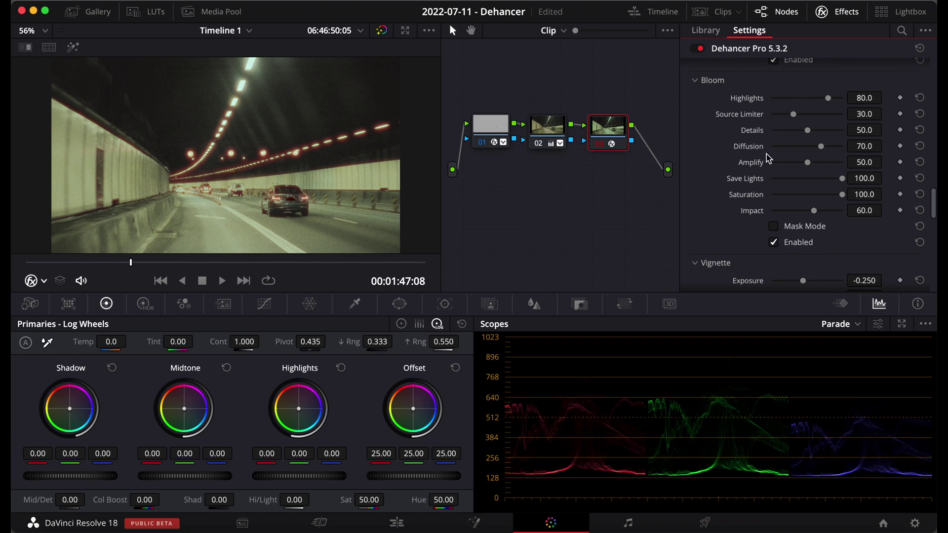
pyautogui.scroll(2, 766, 154)
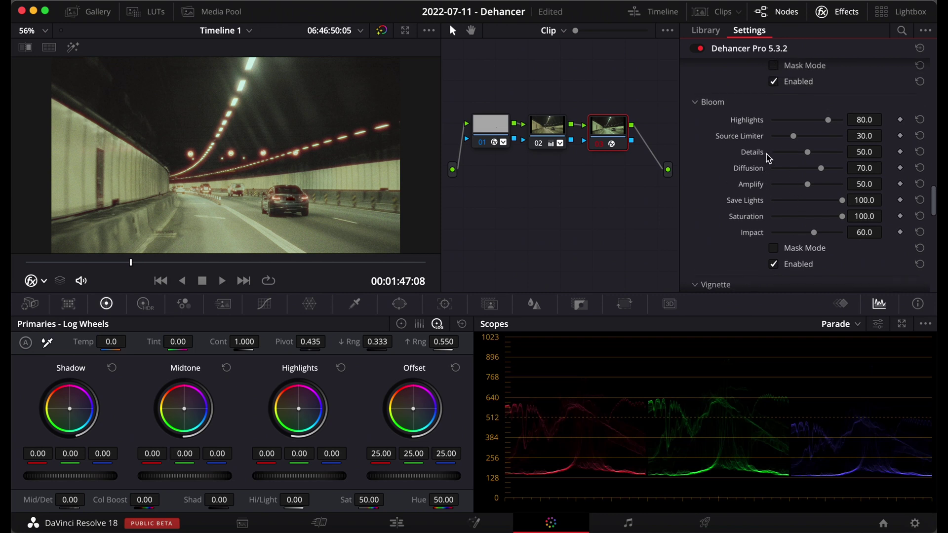
pyautogui.click(773, 82)
pyautogui.click(774, 264)
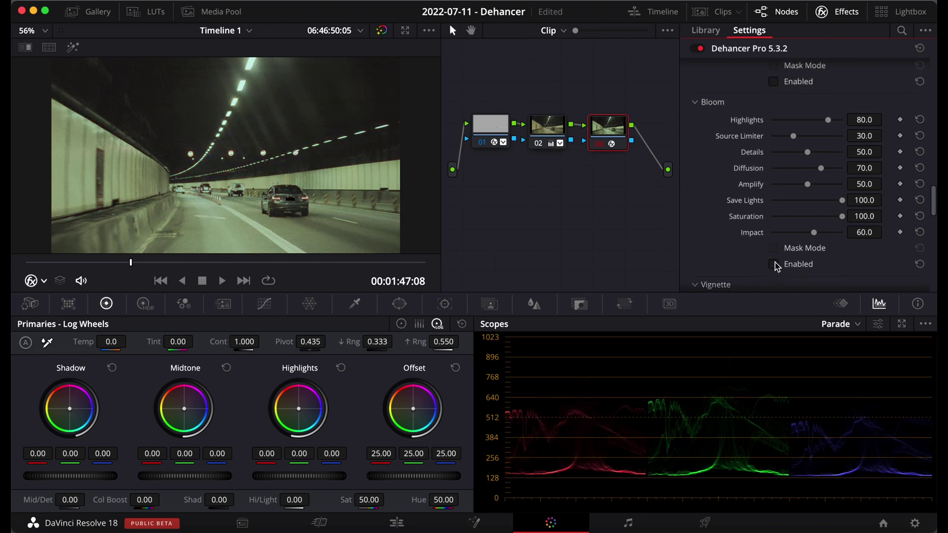
pyautogui.click(774, 264)
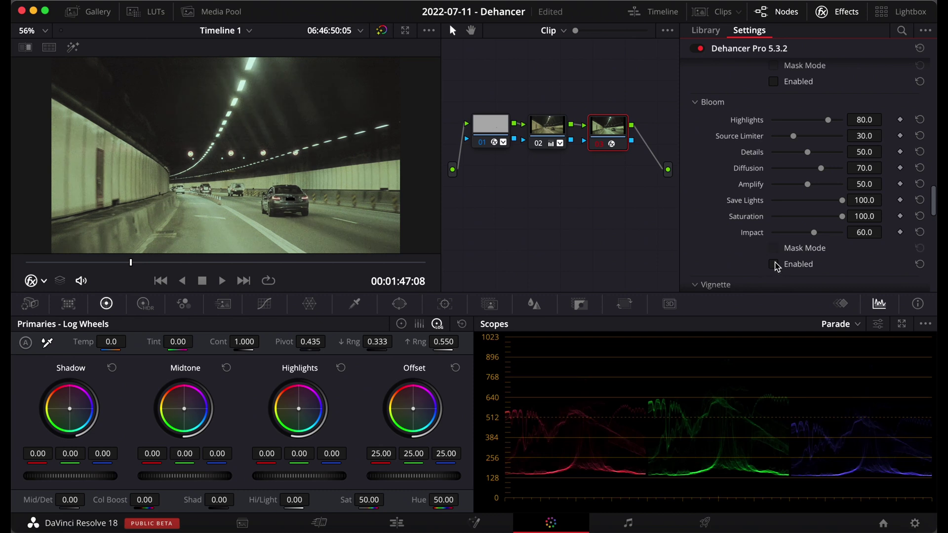
pyautogui.click(774, 265)
pyautogui.click(774, 82)
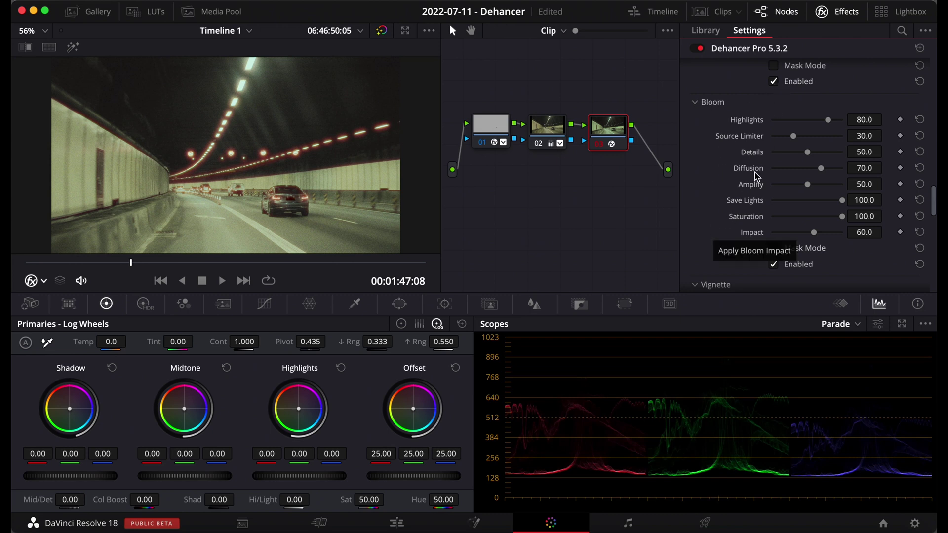
pyautogui.click(774, 82)
pyautogui.click(774, 264)
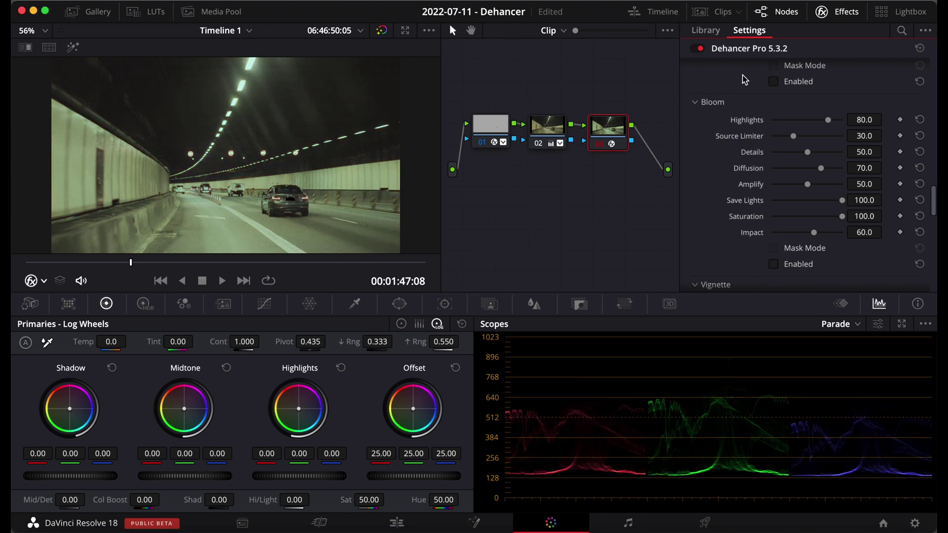
pyautogui.click(774, 82)
pyautogui.click(778, 265)
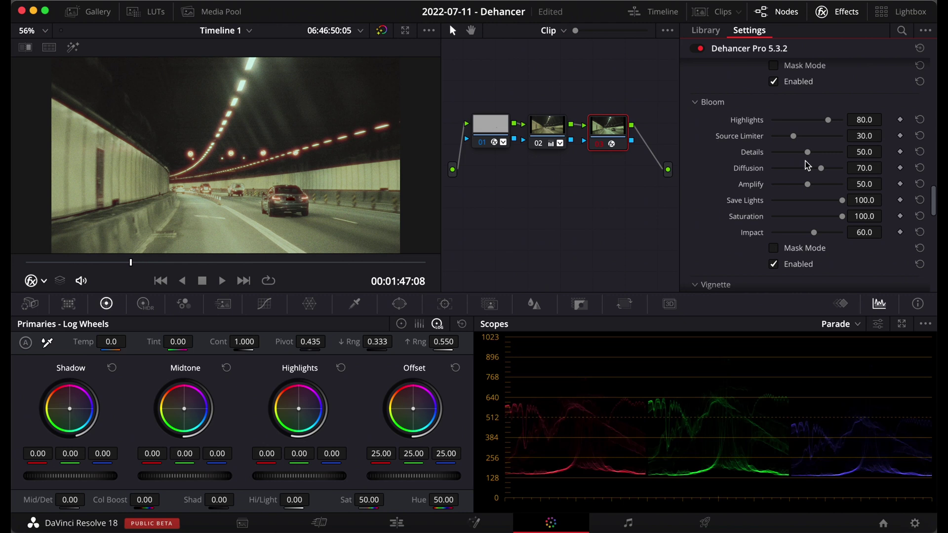
# - Lower Bloom Amplify to 17.5, Diffusion to 31.2 and Details to 36.7, then scroll toward Vignette
pyautogui.moveTo(806, 187); pyautogui.dragTo(802, 129)
pyautogui.scroll(6, 799, 177)
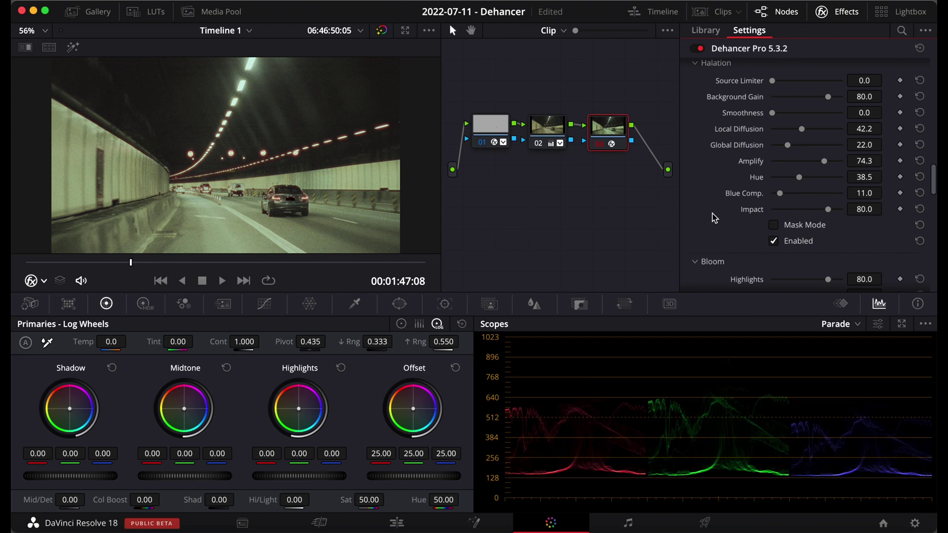
pyautogui.scroll(2, 713, 217)
pyautogui.scroll(-2, 713, 218)
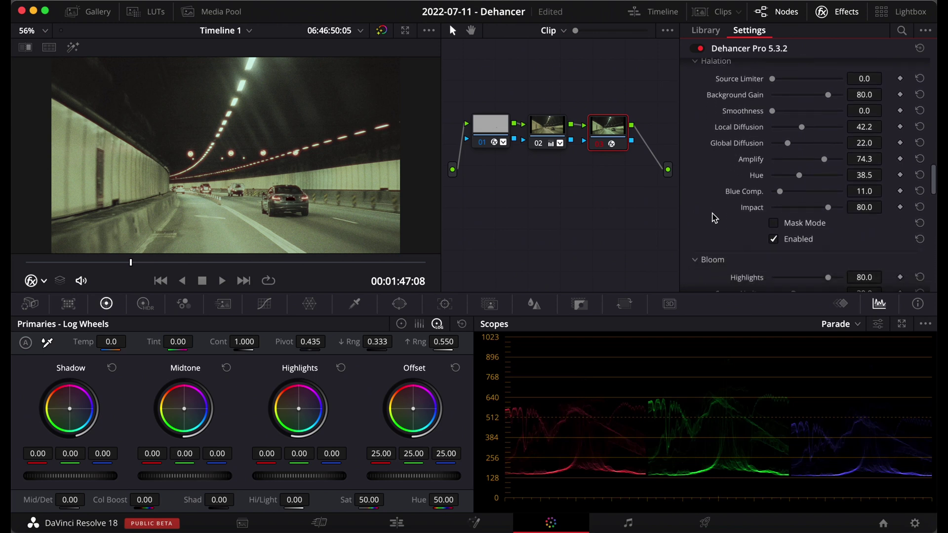
pyautogui.scroll(-6, 712, 217)
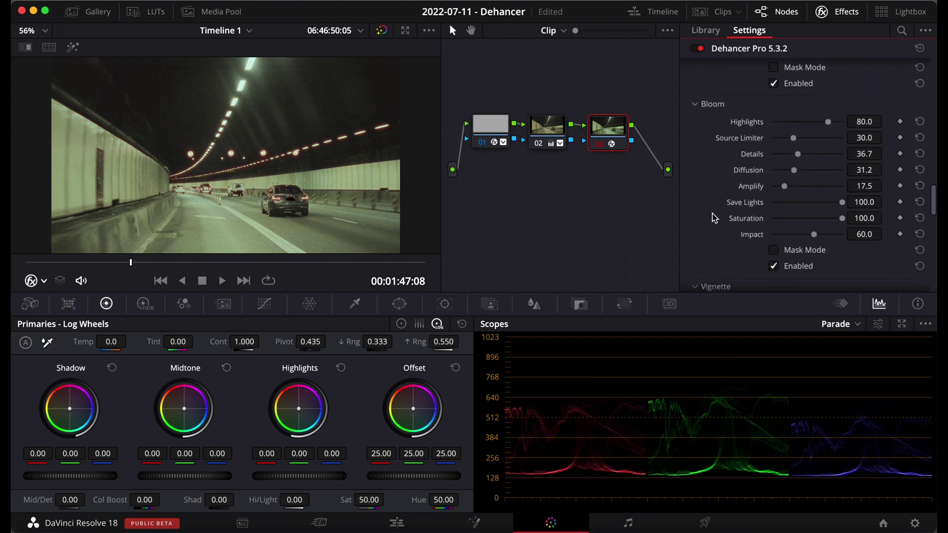
pyautogui.scroll(-2, 713, 217)
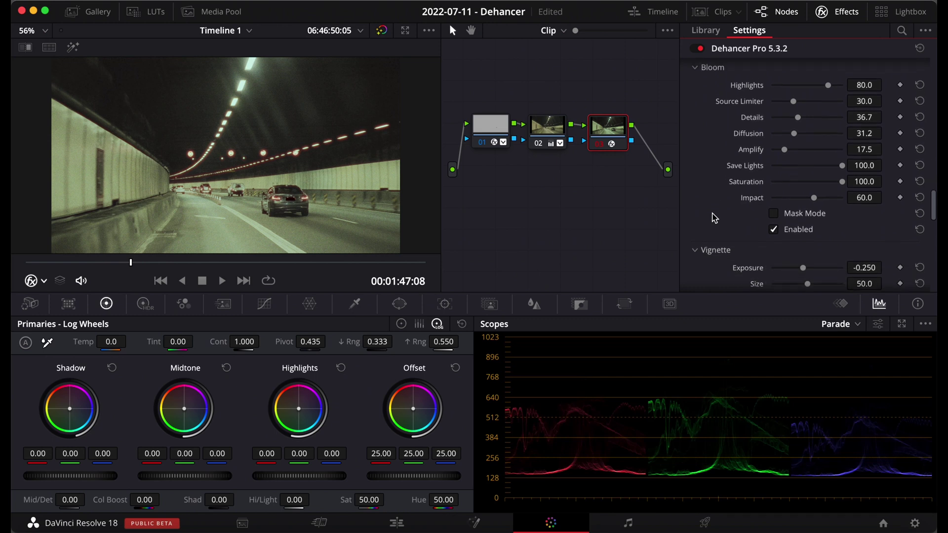
pyautogui.scroll(-6, 714, 217)
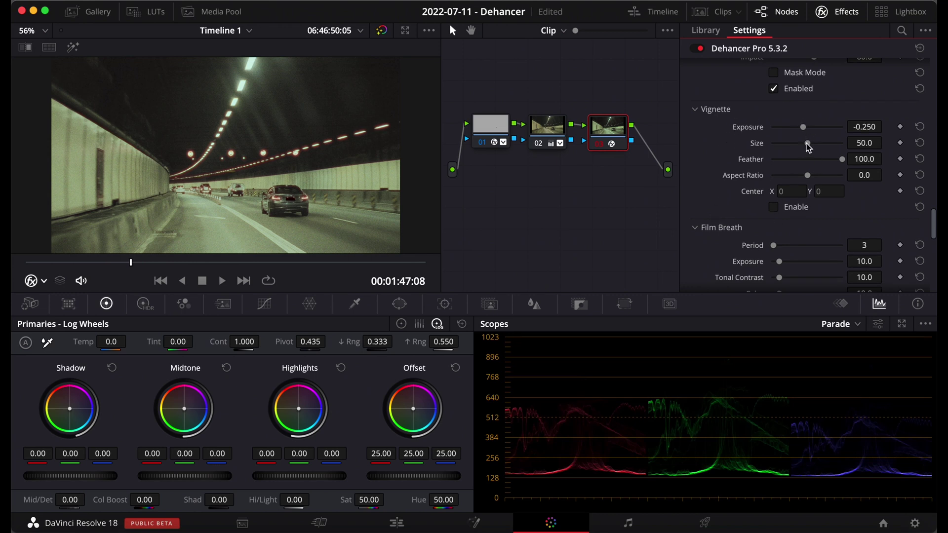
# - Resize the vignette to Size 24.8 at Exposure -0.642, preview it, then leave it disabled
pyautogui.moveTo(808, 144); pyautogui.dragTo(796, 129)
pyautogui.click(774, 207)
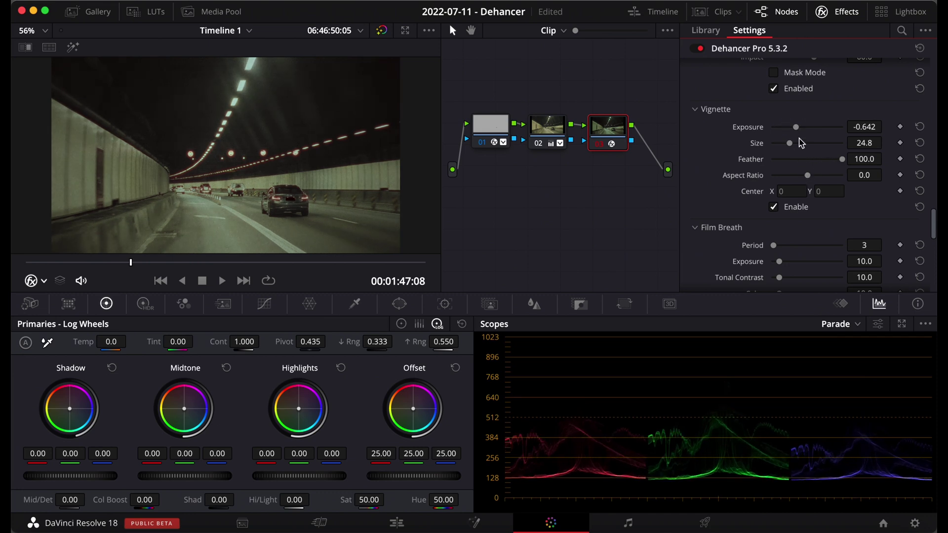
pyautogui.click(773, 207)
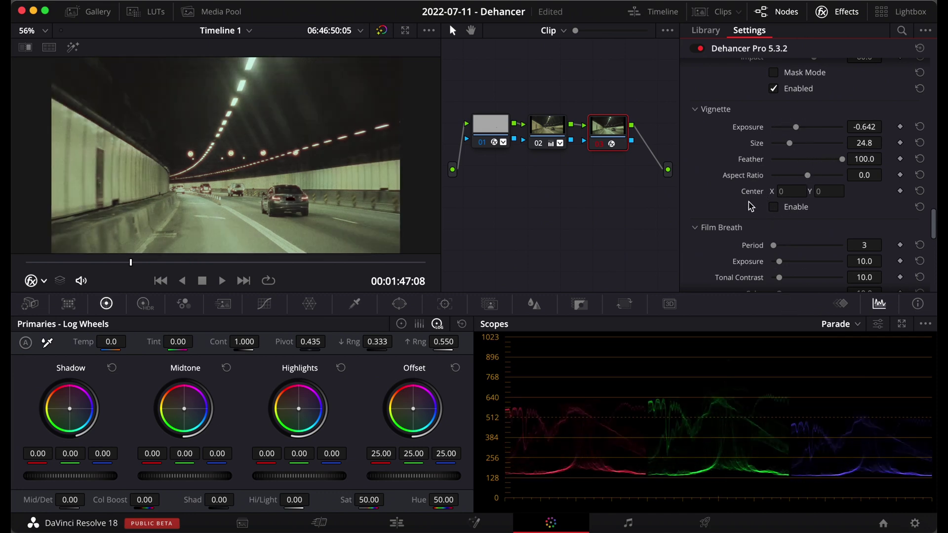
pyautogui.scroll(-5, 751, 206)
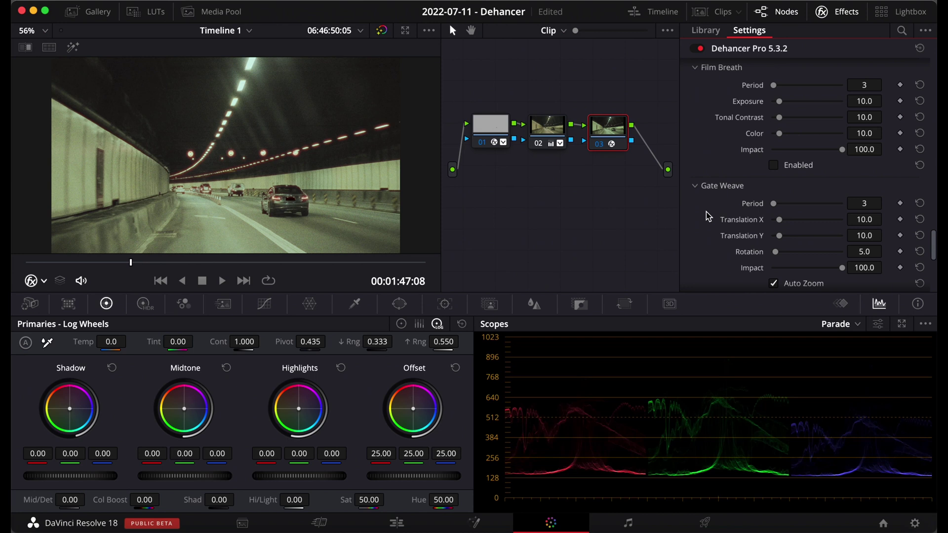
# - Preview the IRE 16-zone false color overlay, turn it off, and compare Total Impact at 0 versus 100
pyautogui.scroll(-10, 709, 216)
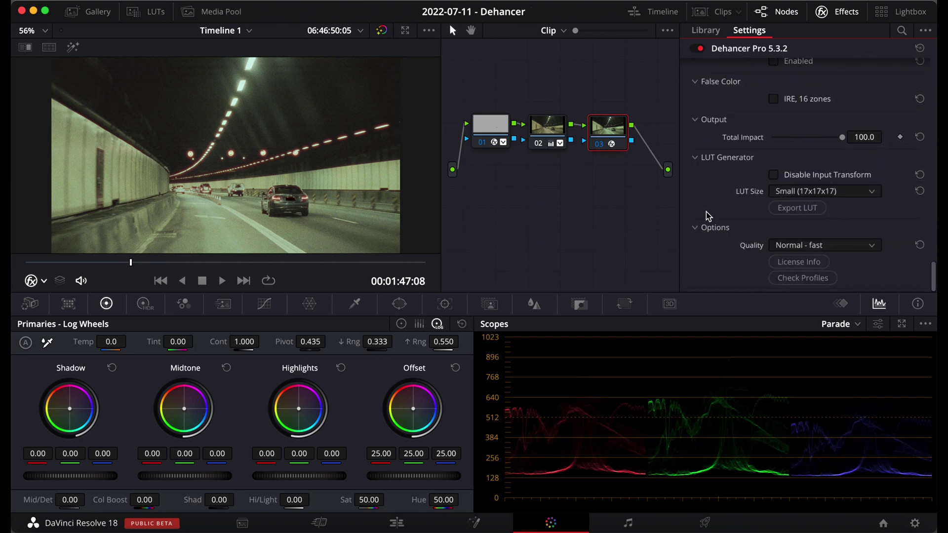
pyautogui.scroll(5, 709, 216)
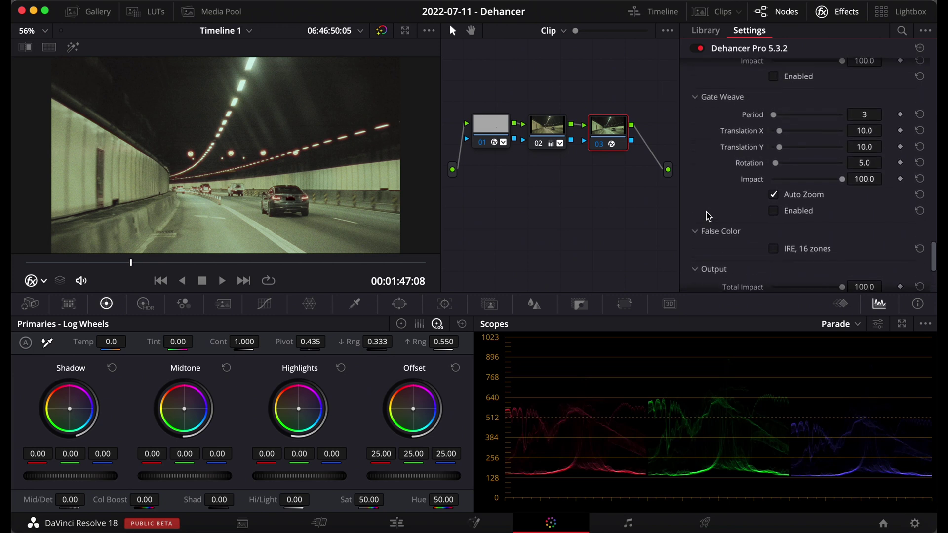
pyautogui.scroll(-5, 708, 216)
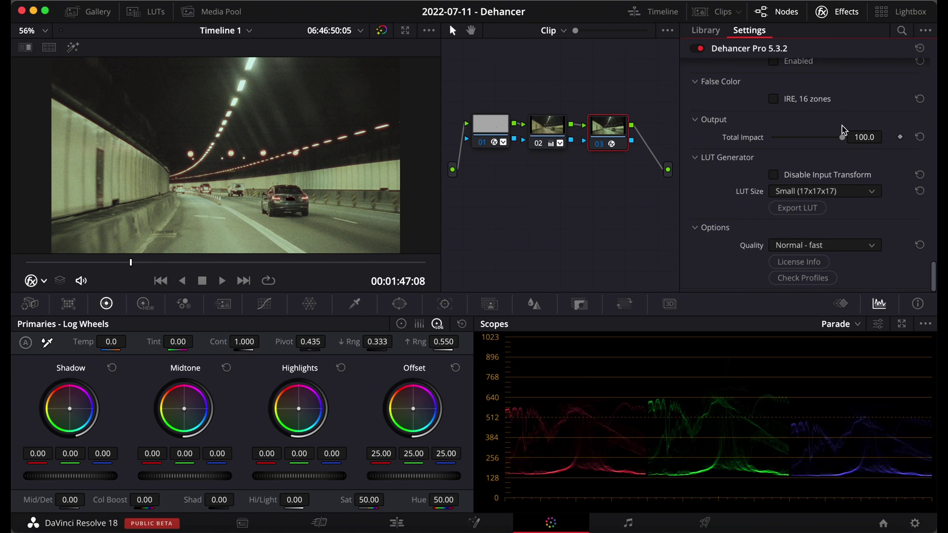
pyautogui.click(773, 99)
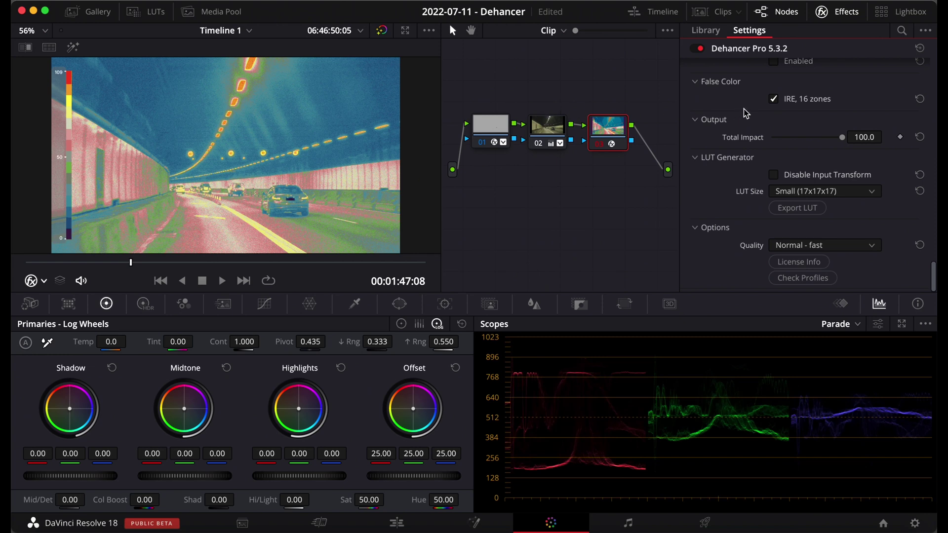
pyautogui.click(773, 99)
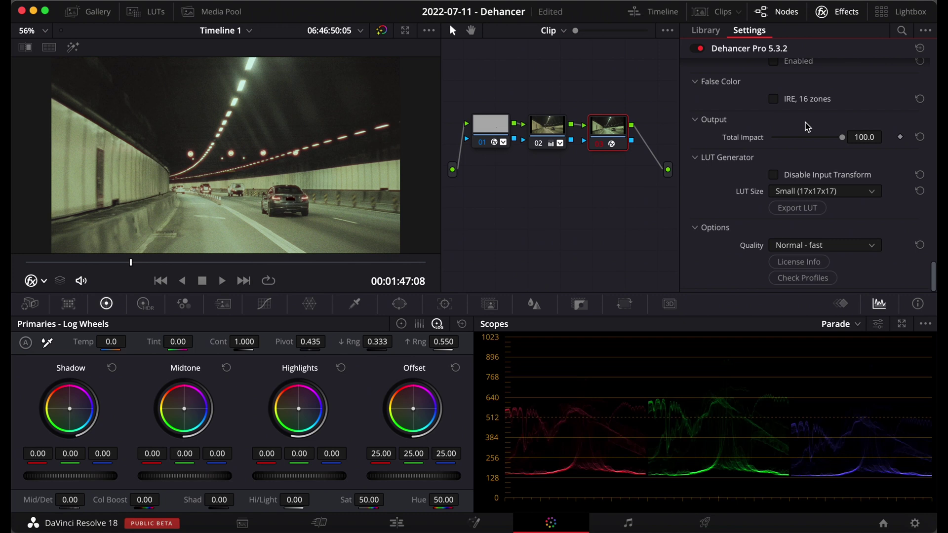
pyautogui.moveTo(842, 137); pyautogui.dragTo(862, 136)
# - Keep LUT Size Small (17x17x17) and Quality Normal - fast, then scroll back up to Input
pyautogui.click(874, 192)
pyautogui.click(893, 194)
pyautogui.click(874, 247)
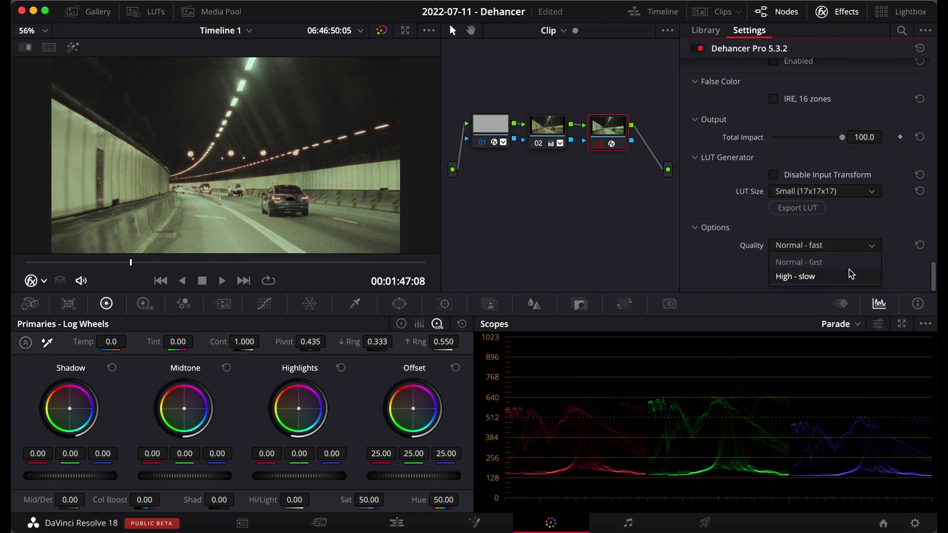
pyautogui.click(892, 234)
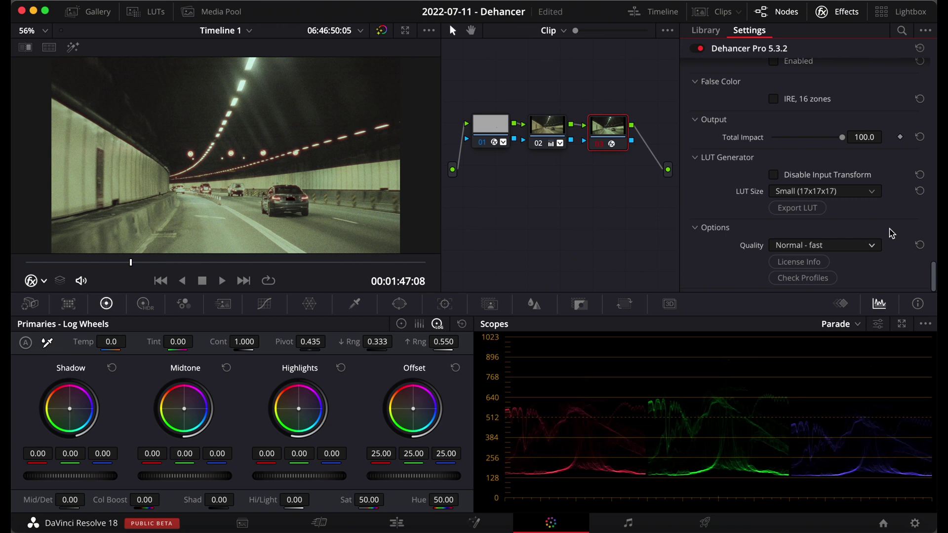
pyautogui.scroll(15, 892, 233)
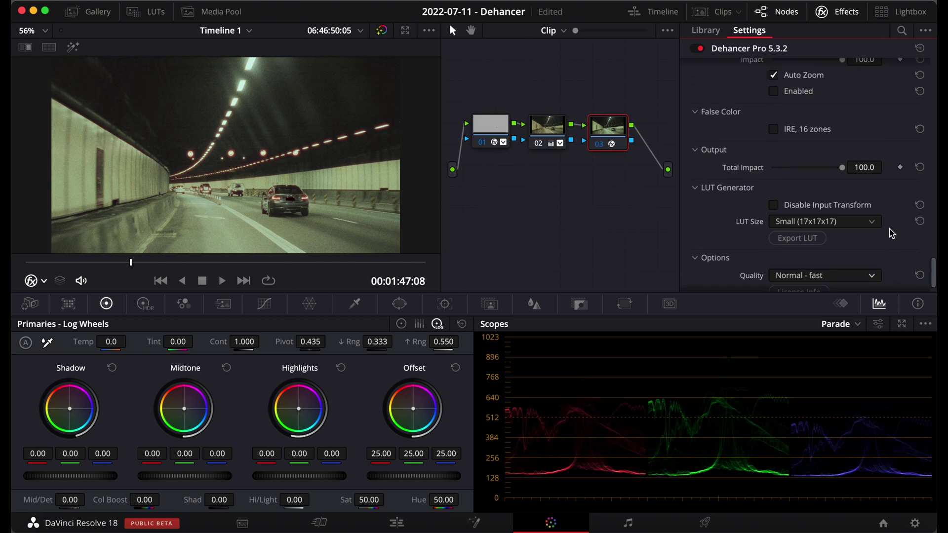